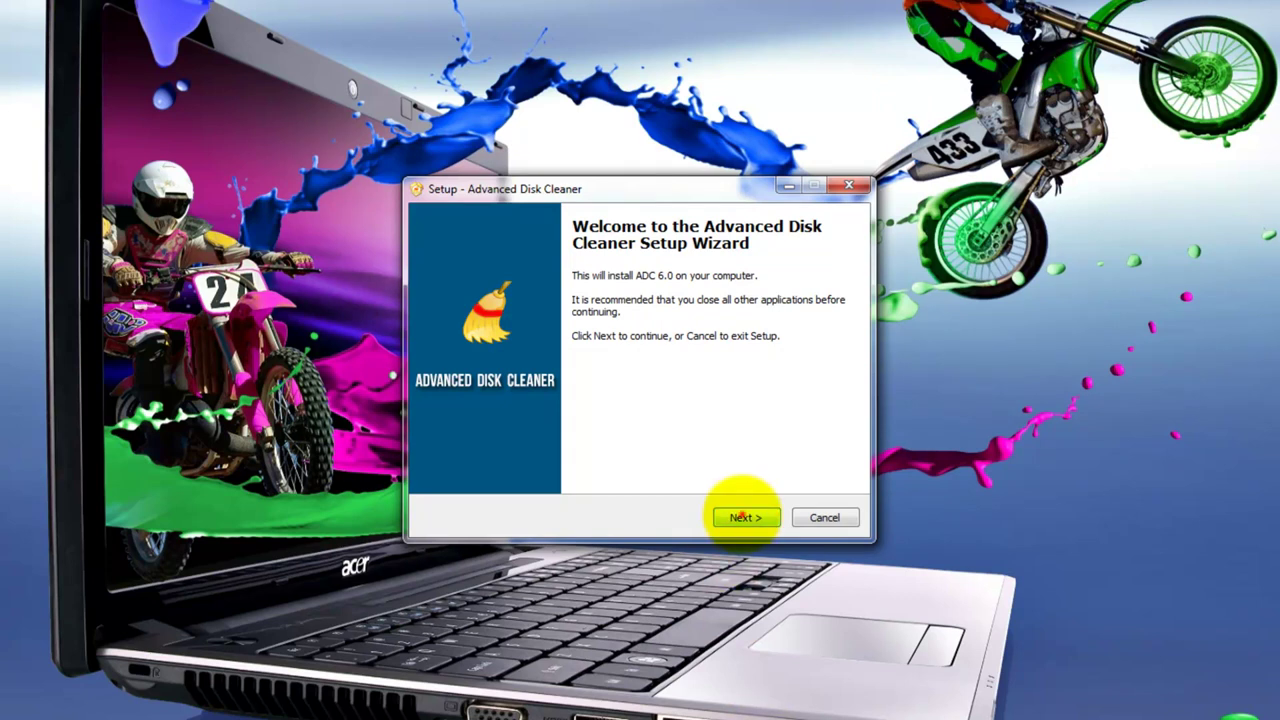
Begin the Advanced Disk Cleaner setup and accept the license agreement.
click(745, 517)
click(451, 459)
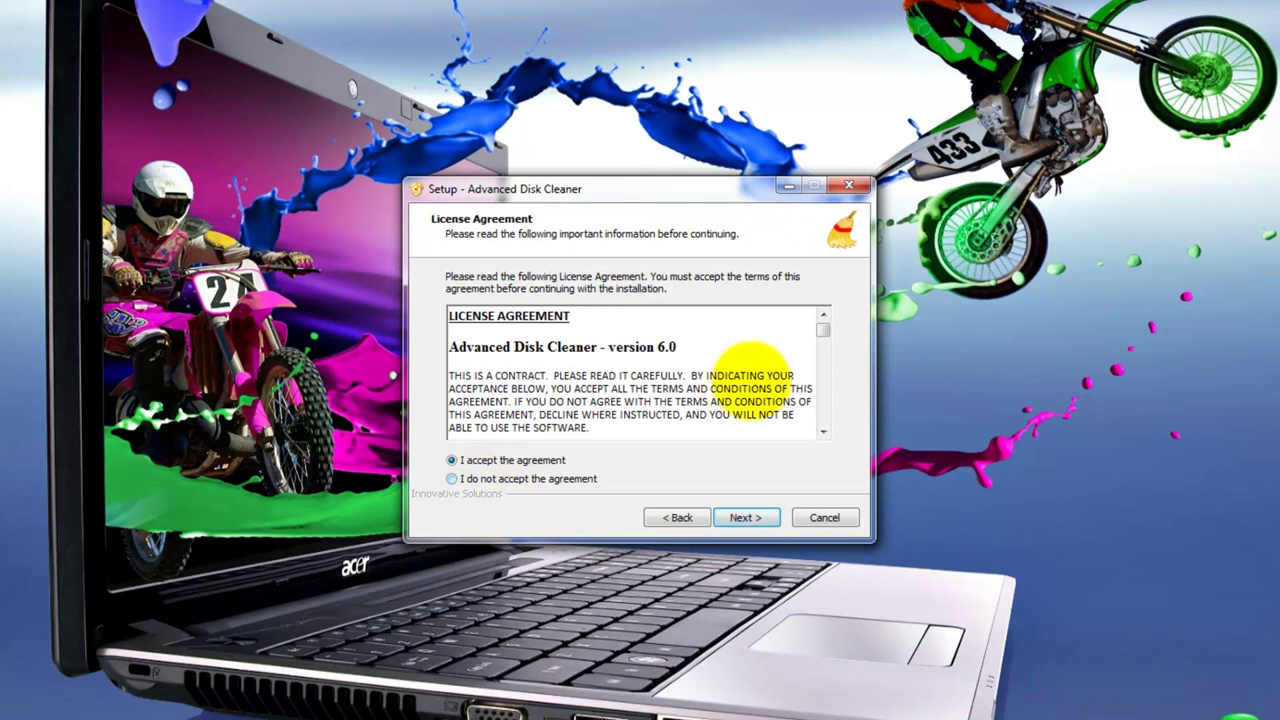
drag(823, 328, 823, 299)
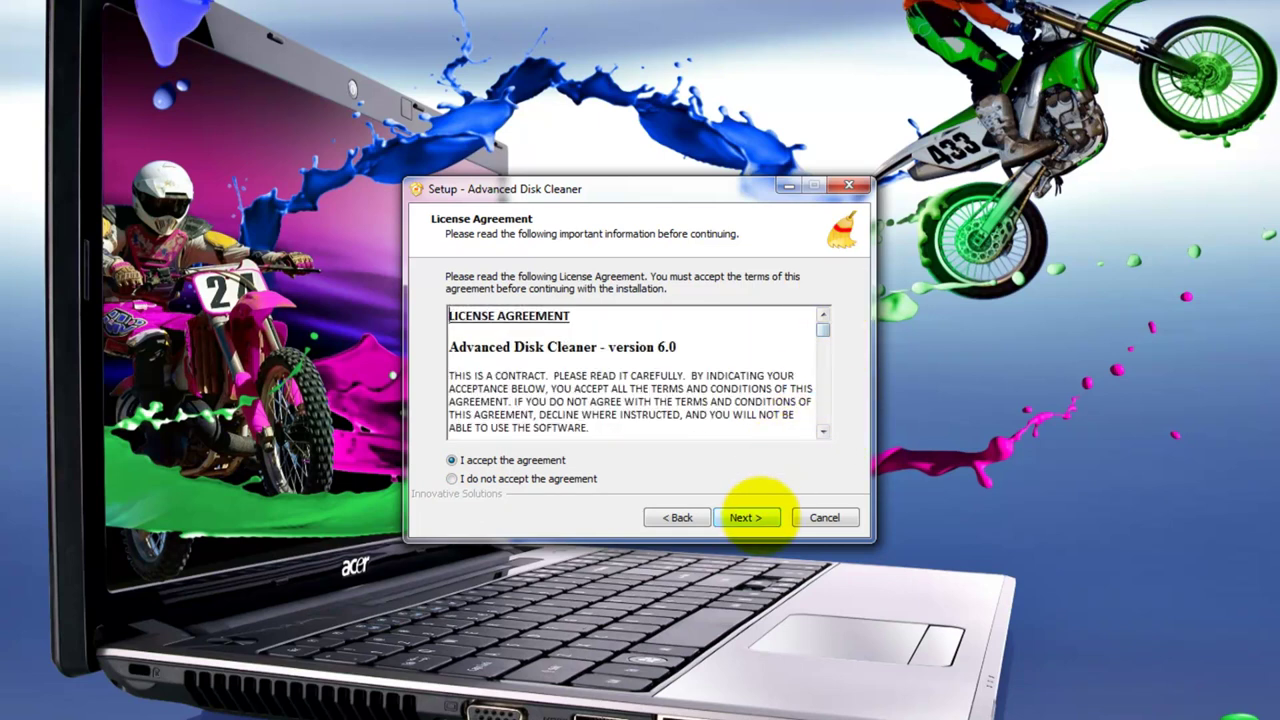
click(748, 514)
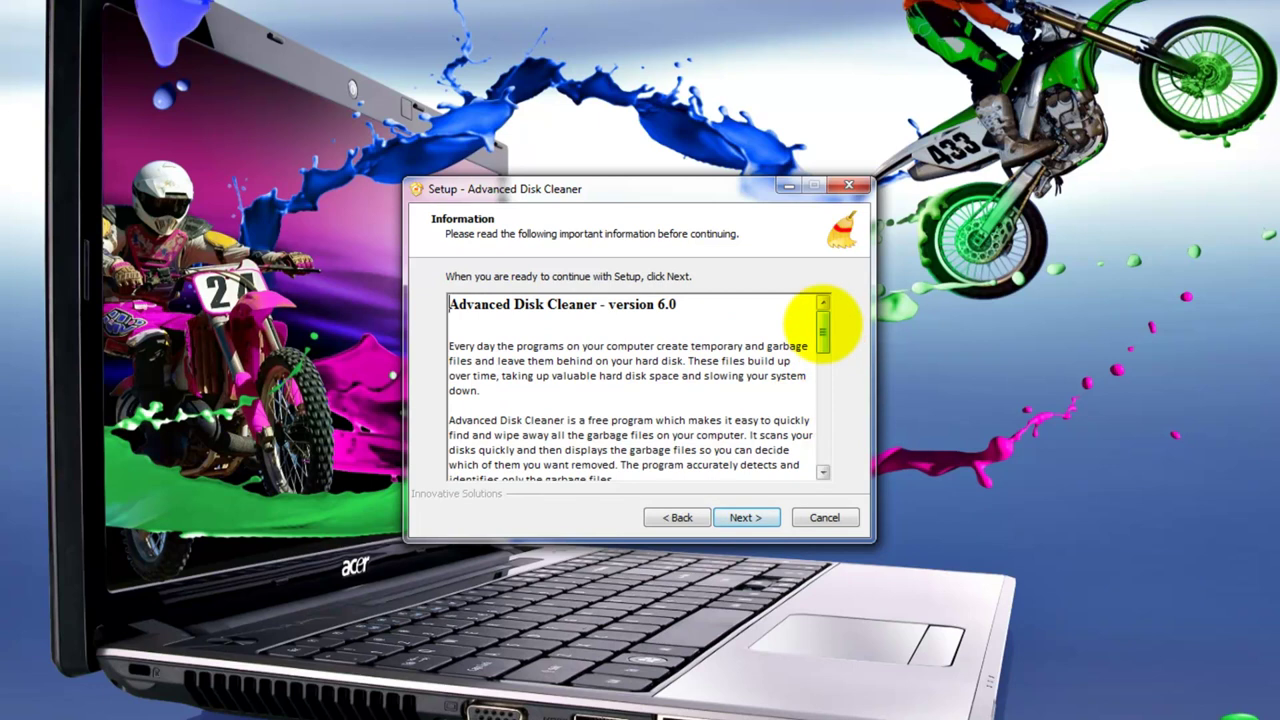
Install Advanced Disk Cleaner with the default Start Menu folder and a desktop icon, and finish setup with the program set to run.
mouse_move(822, 323)
mouse_down()
mouse_move(823, 443)
mouse_move(823, 314)
mouse_up()
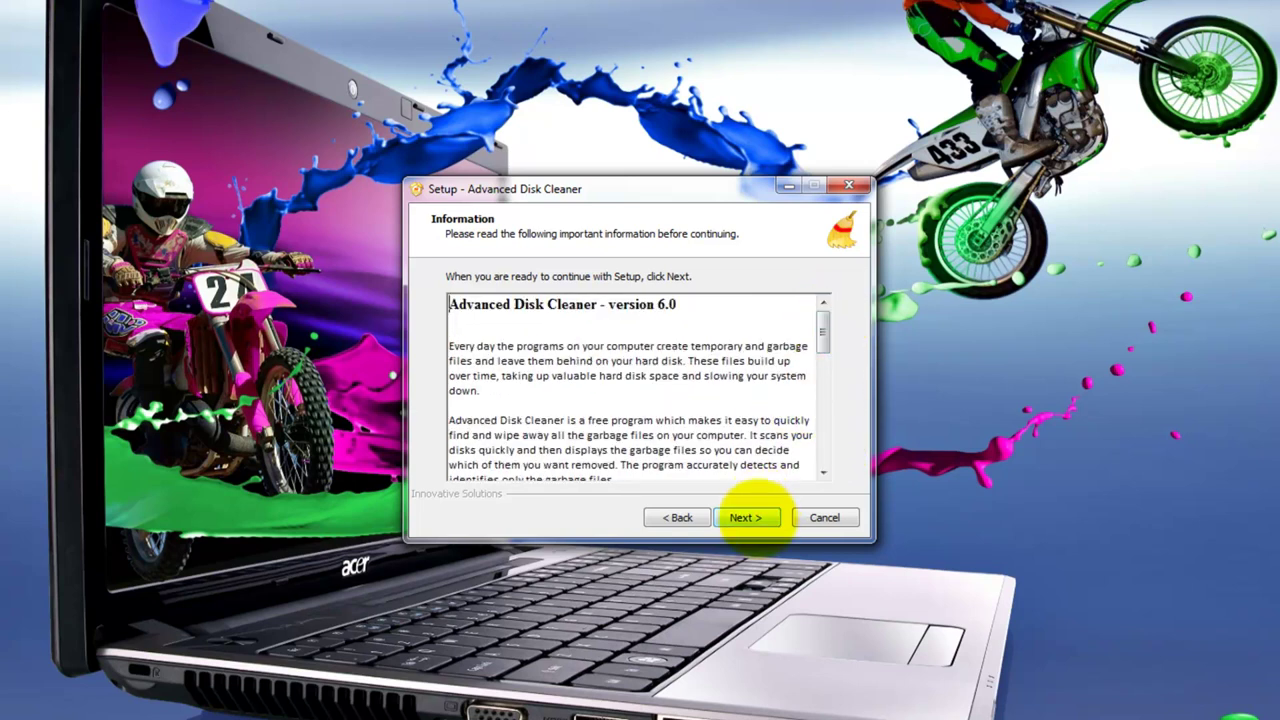
click(752, 517)
click(752, 517)
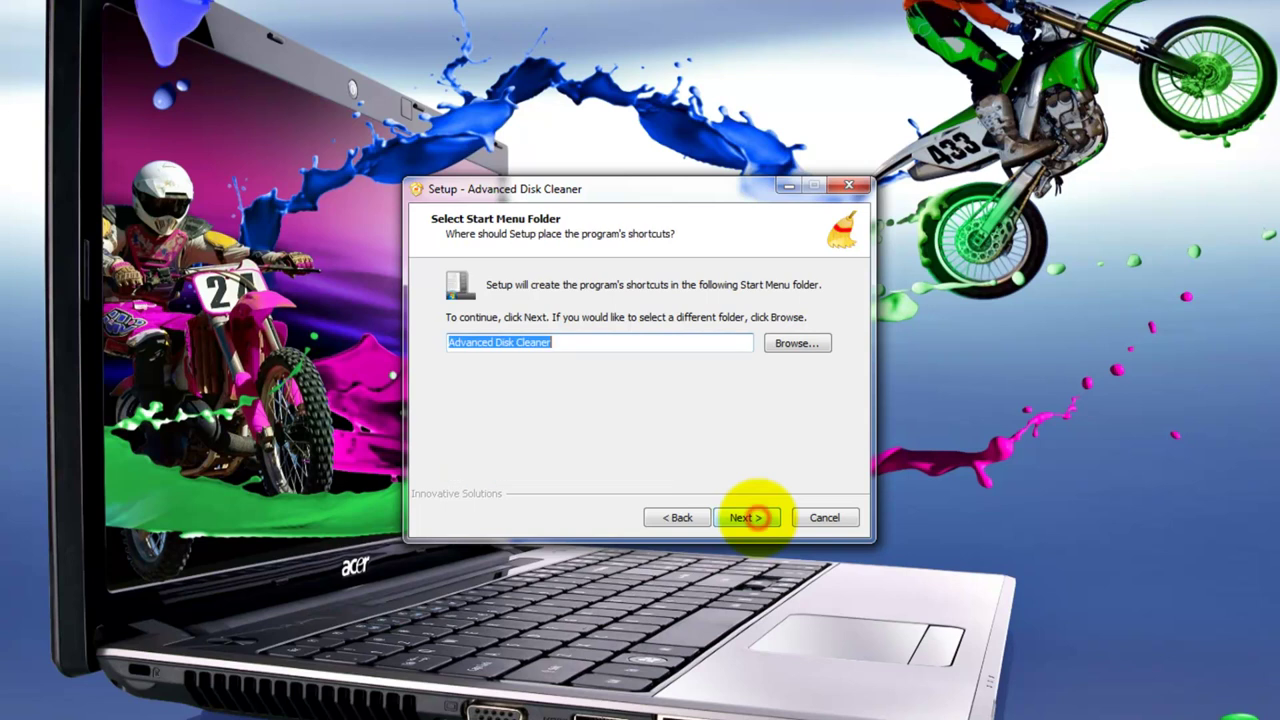
click(752, 517)
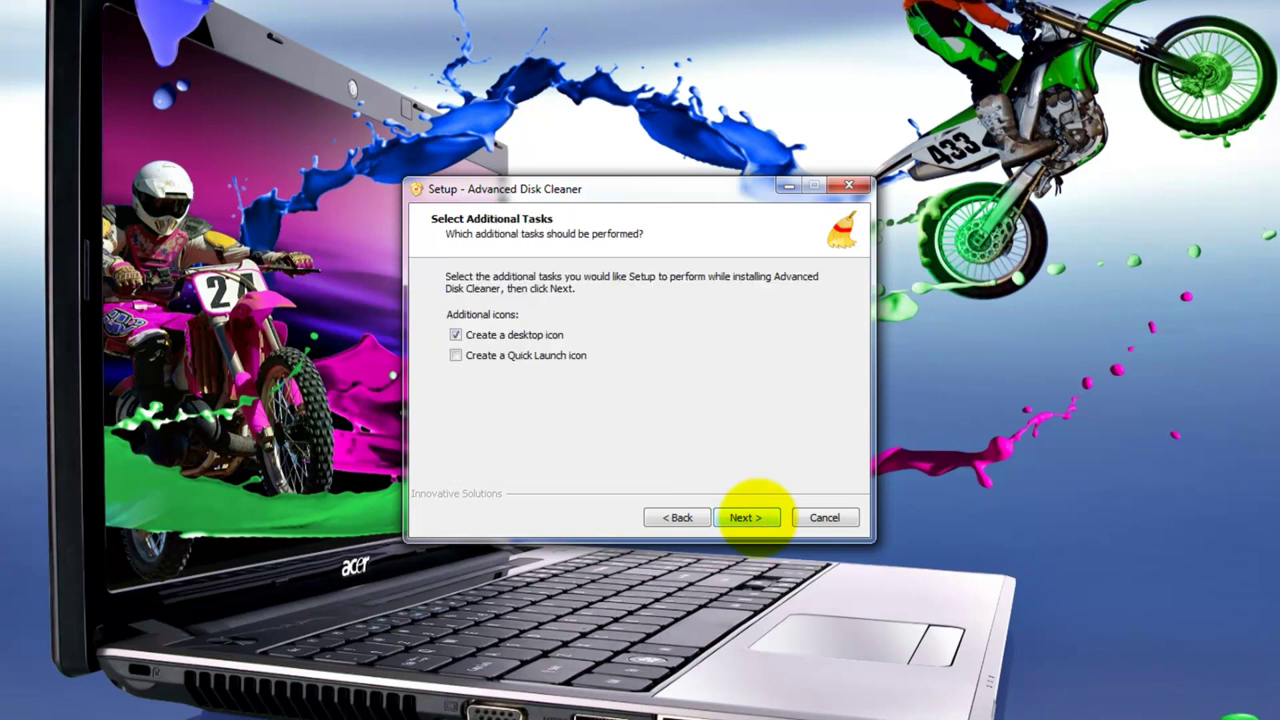
click(752, 517)
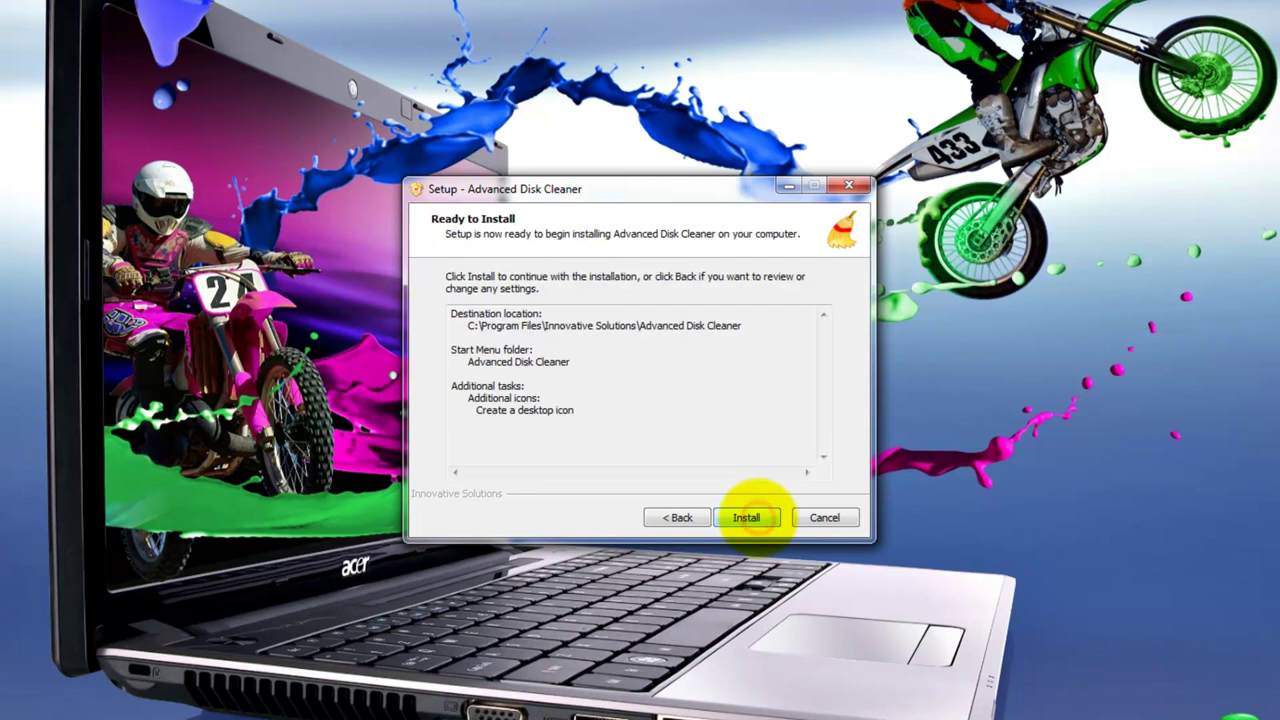
click(752, 517)
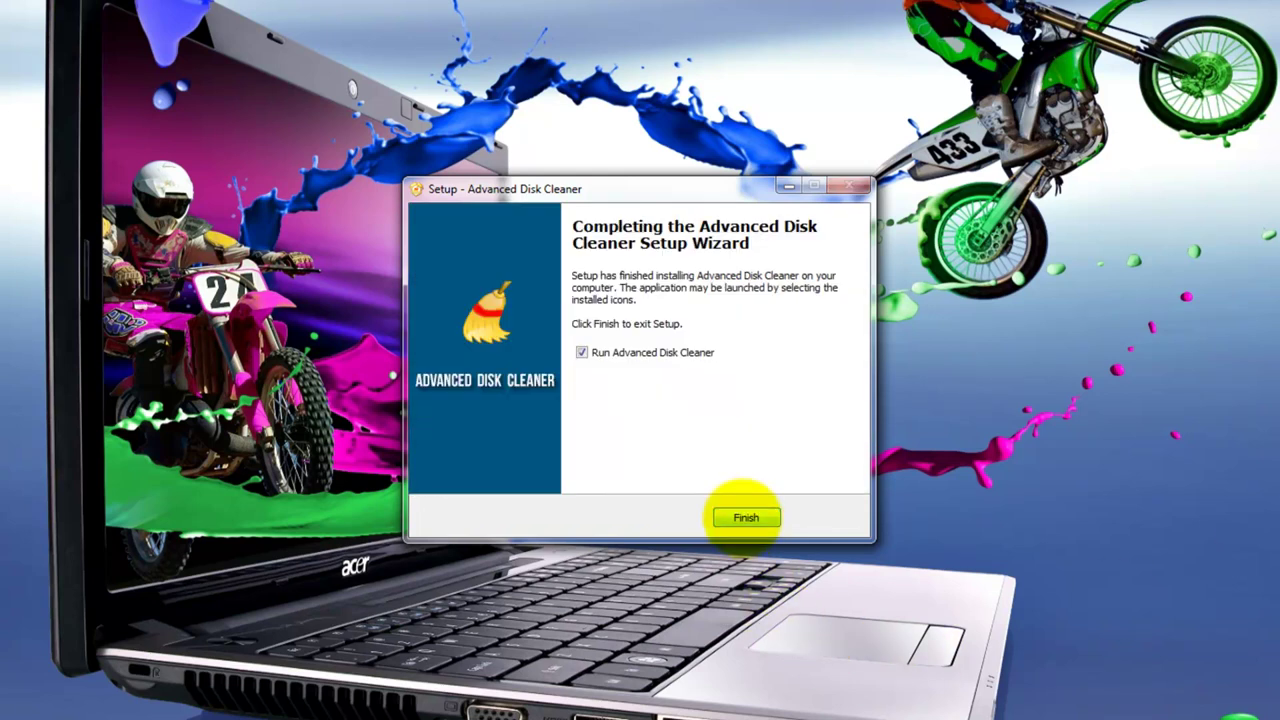
click(746, 517)
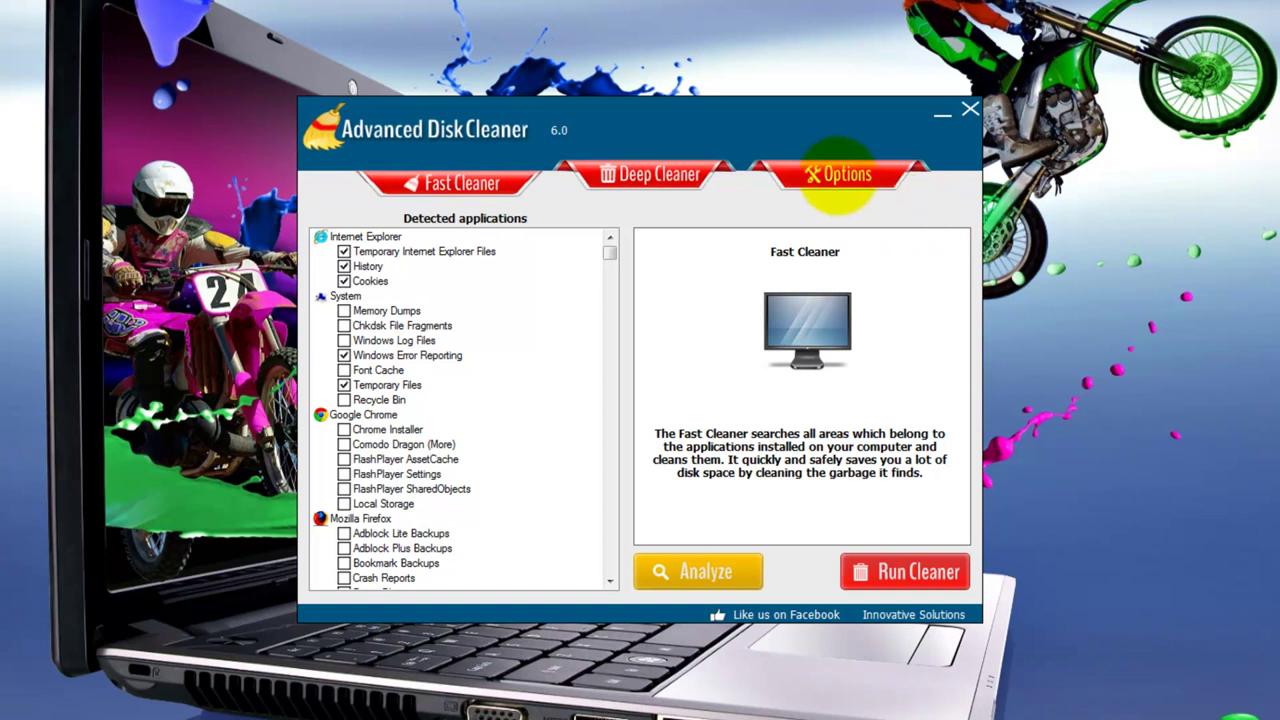
In the program options, enable Start with Windows and set the scheduler's run type to Weekly on Sunday.
click(836, 176)
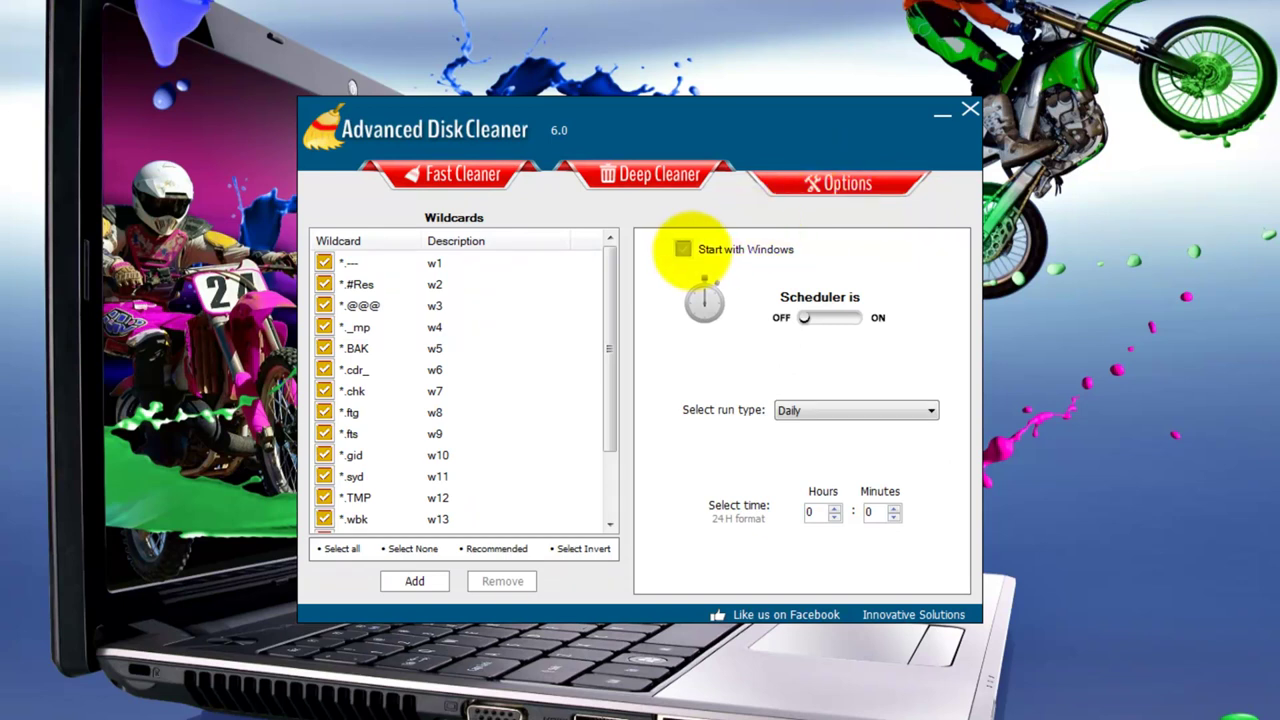
click(683, 249)
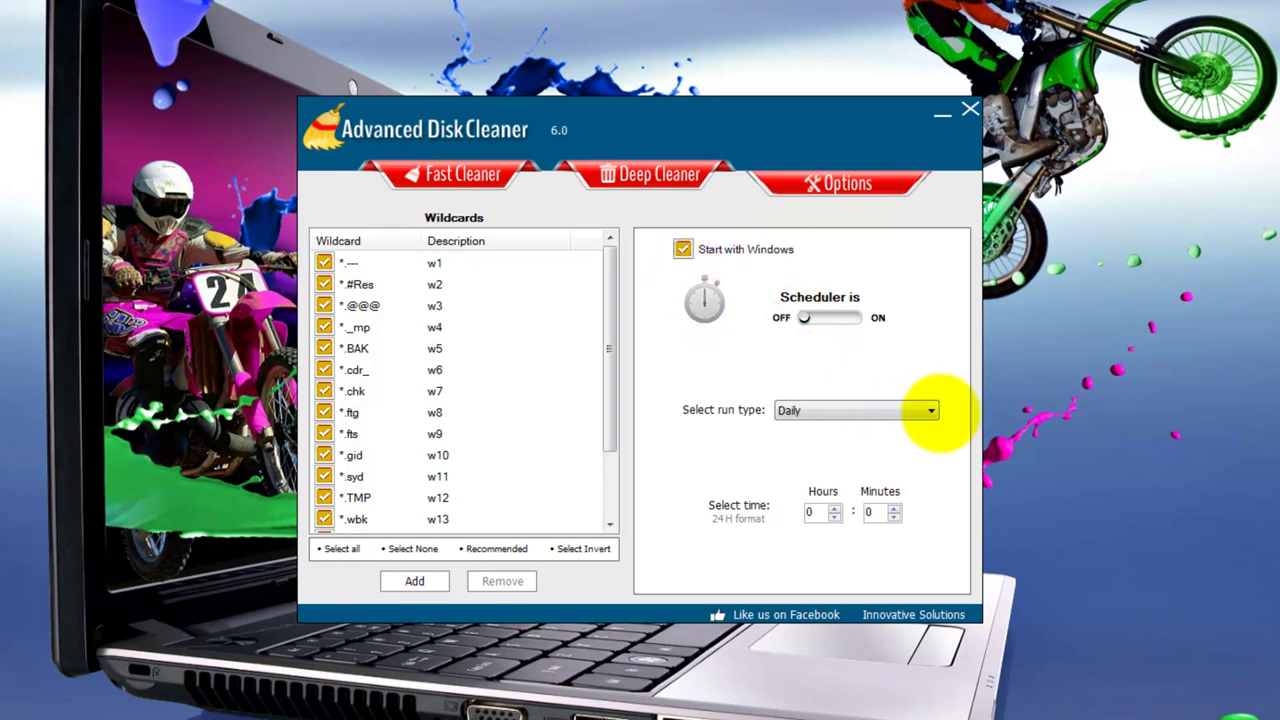
click(930, 410)
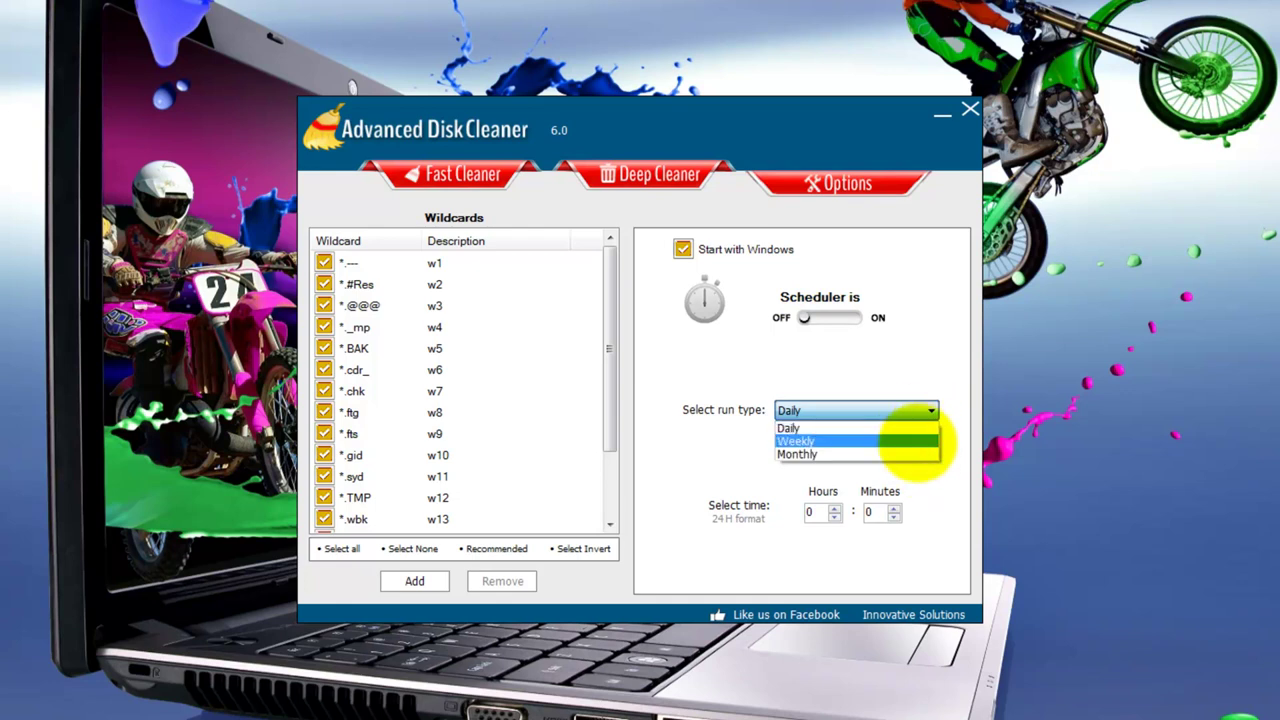
click(916, 442)
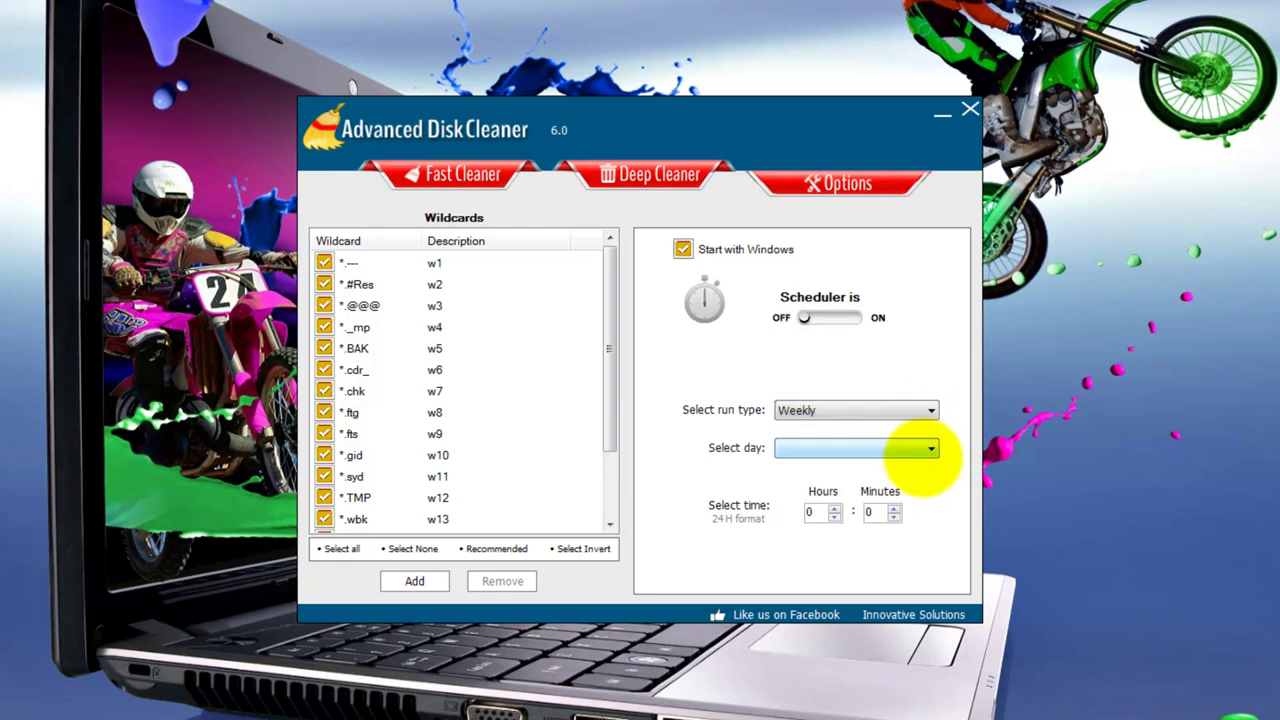
click(930, 448)
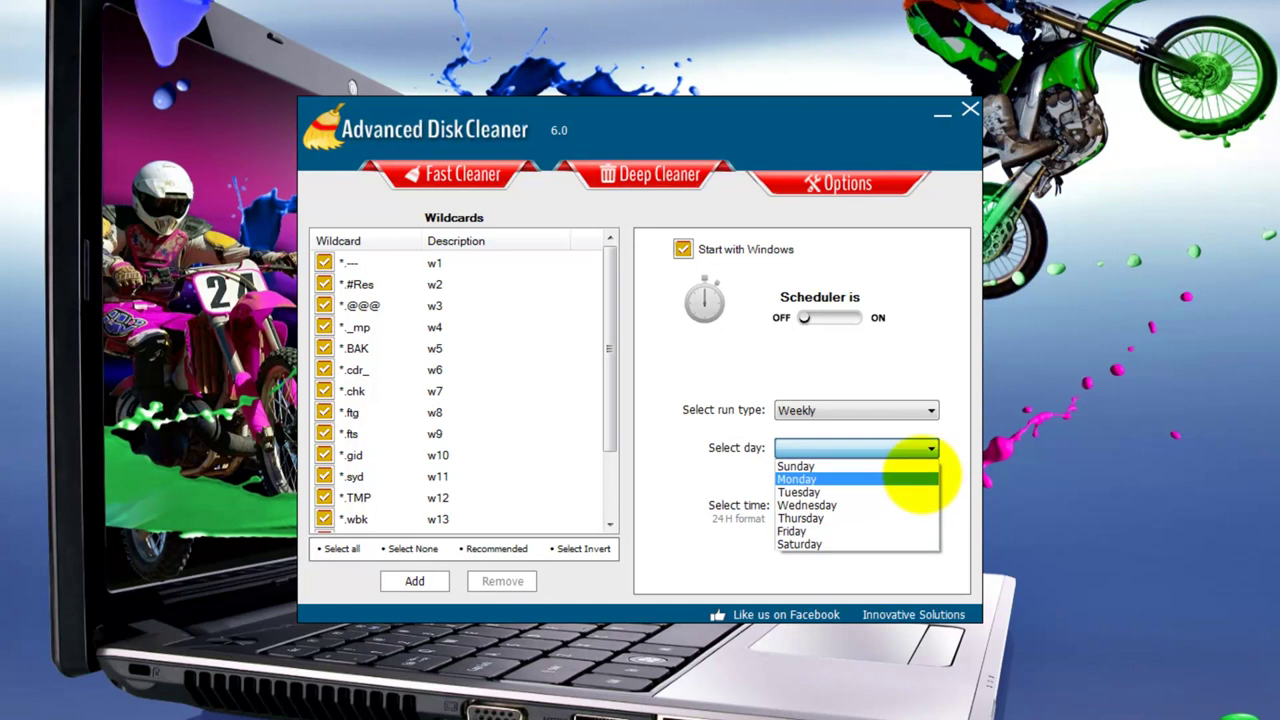
click(920, 466)
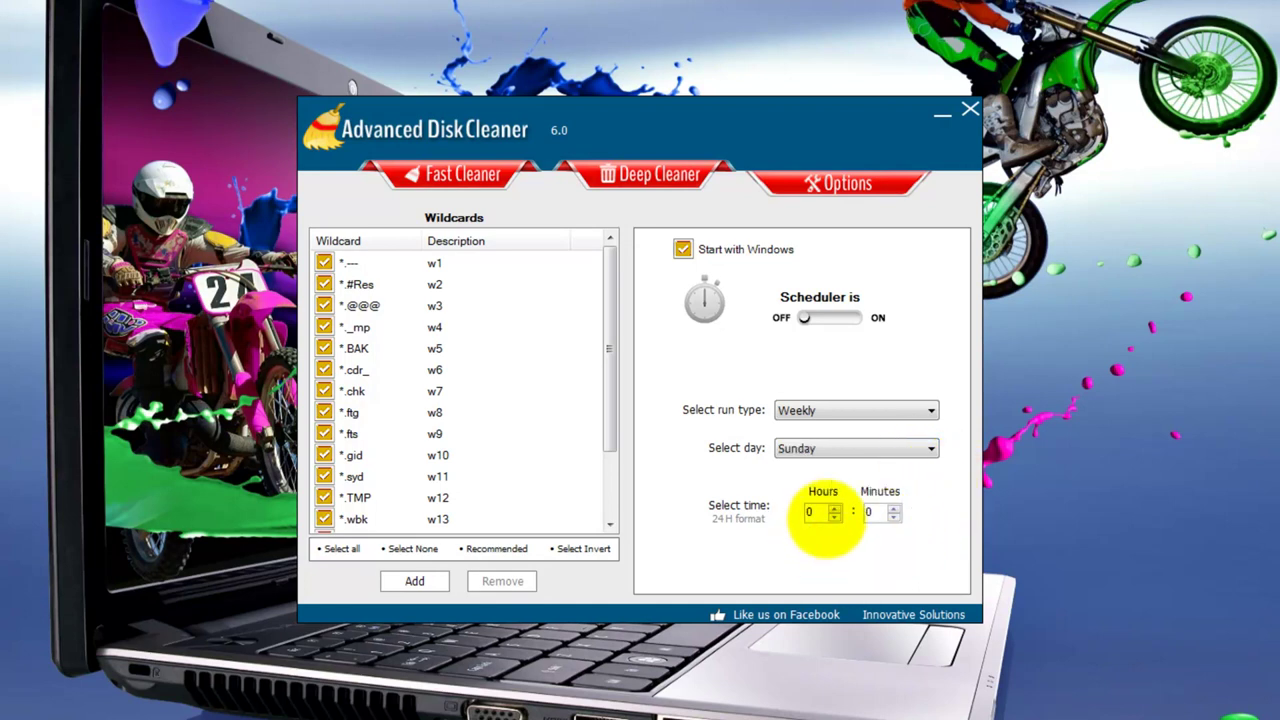
Set the scheduled time to 3 hours and 10 minutes and switch the scheduler on.
click(834, 507)
click(834, 508)
click(834, 508)
click(893, 511)
click(894, 508)
click(894, 508)
click(894, 508)
click(894, 508)
click(894, 508)
click(894, 508)
click(894, 508)
click(894, 508)
click(894, 508)
click(894, 508)
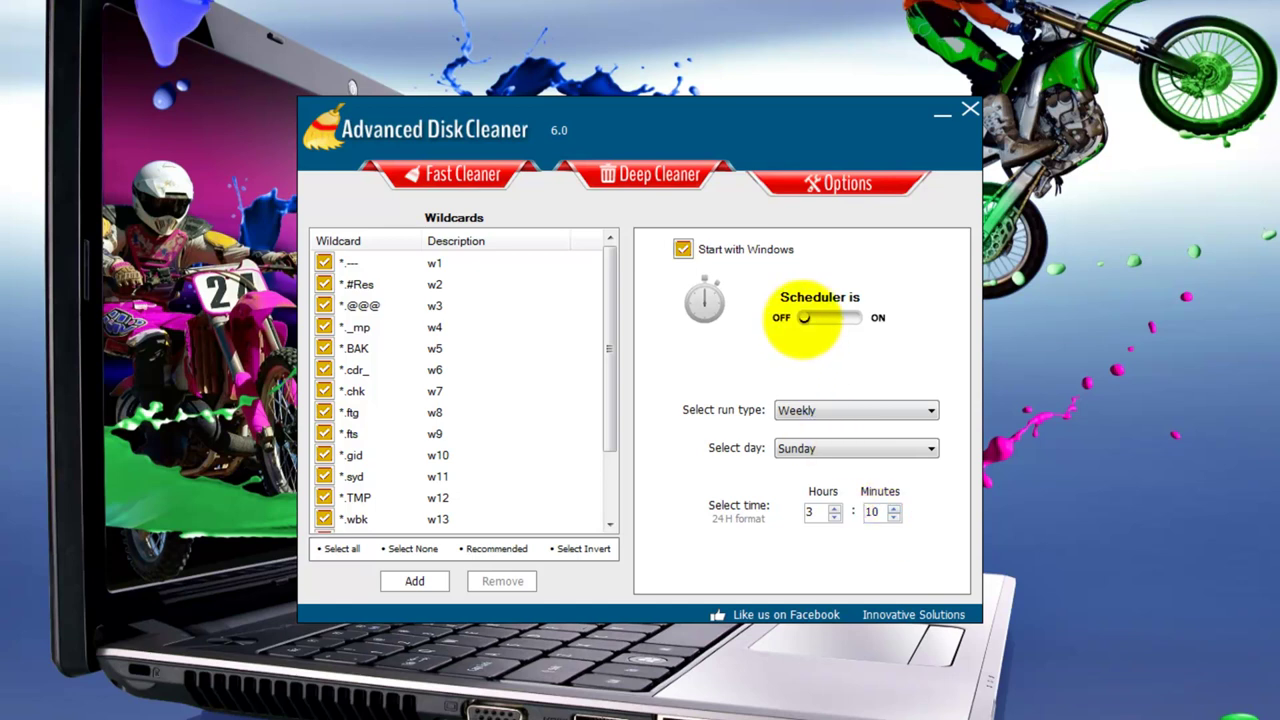
click(805, 318)
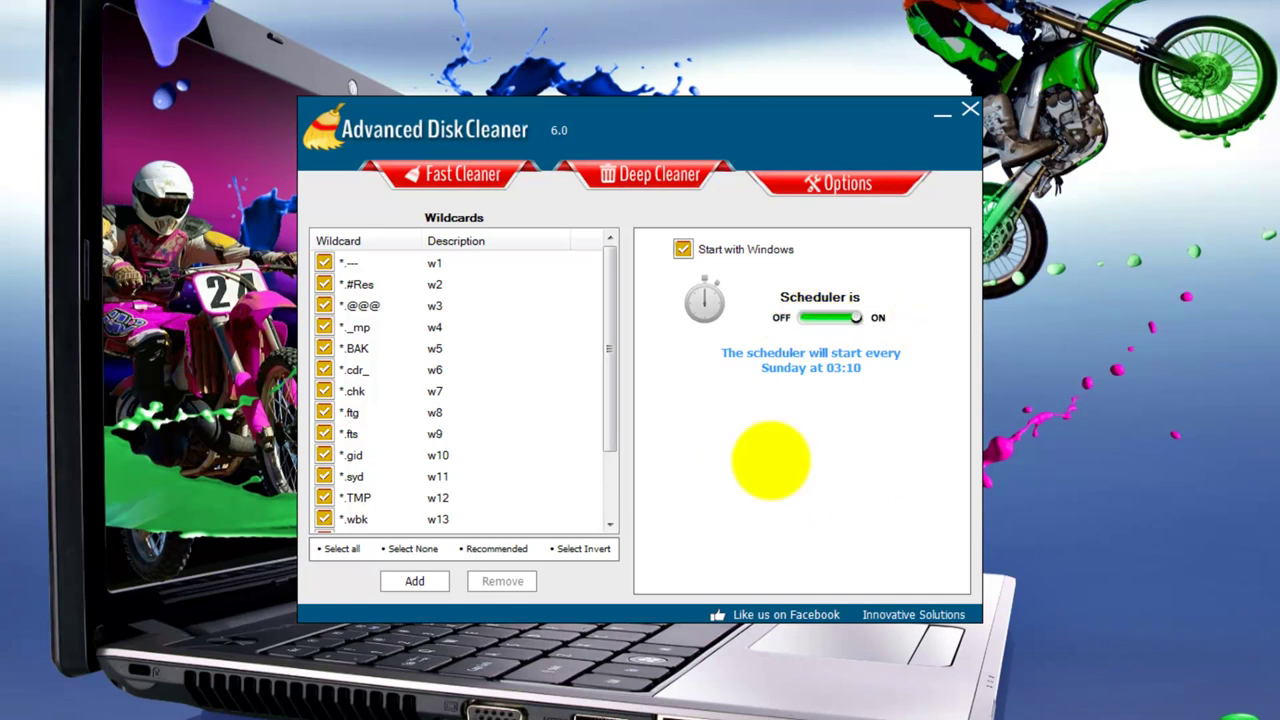
In Fast Cleaner, select Firefox's Adblock Lite Backups, Adblock Plus Backups, Crash Reports, Firefox Extensions Log and Firefox Logs for cleaning.
drag(607, 265, 614, 356)
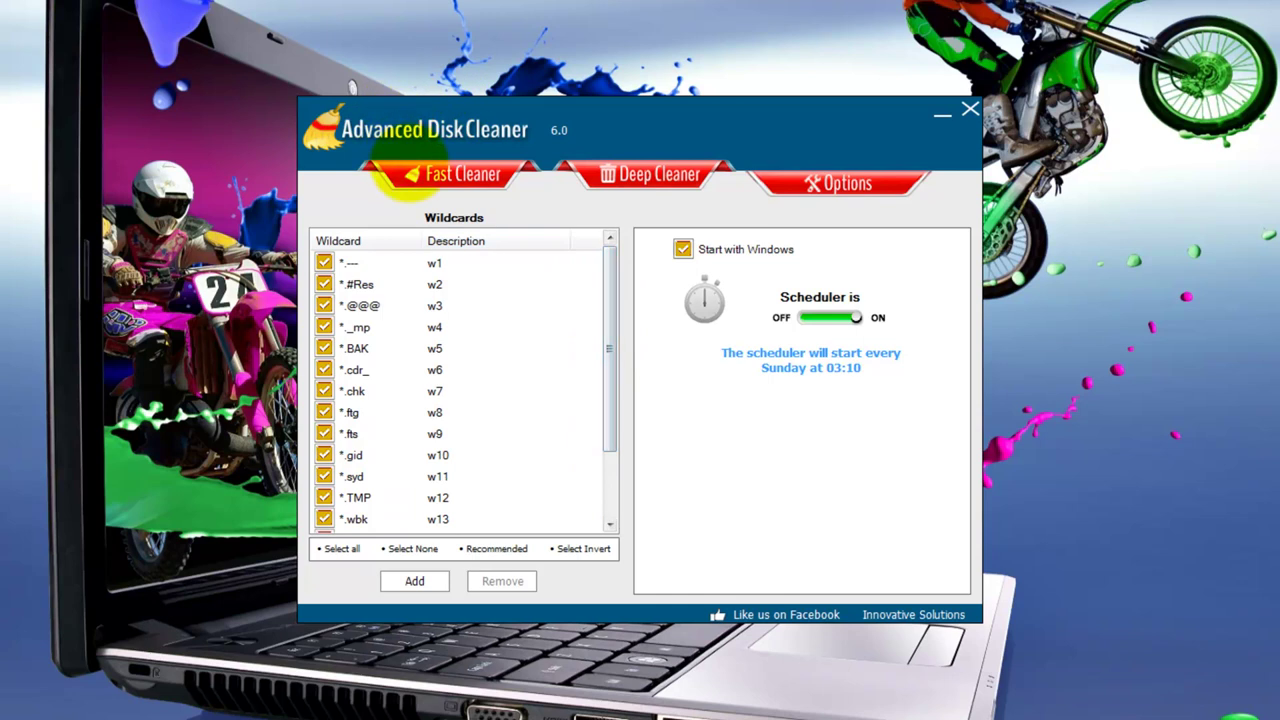
click(438, 176)
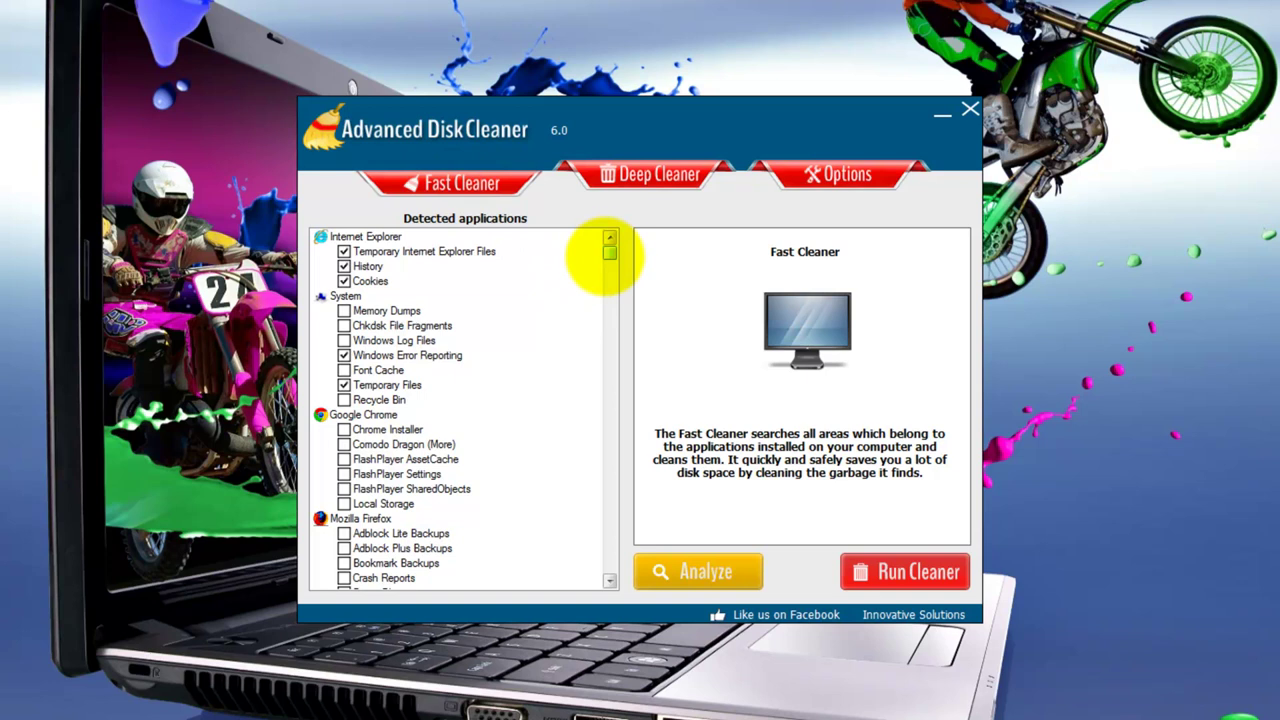
drag(611, 252, 610, 257)
click(344, 311)
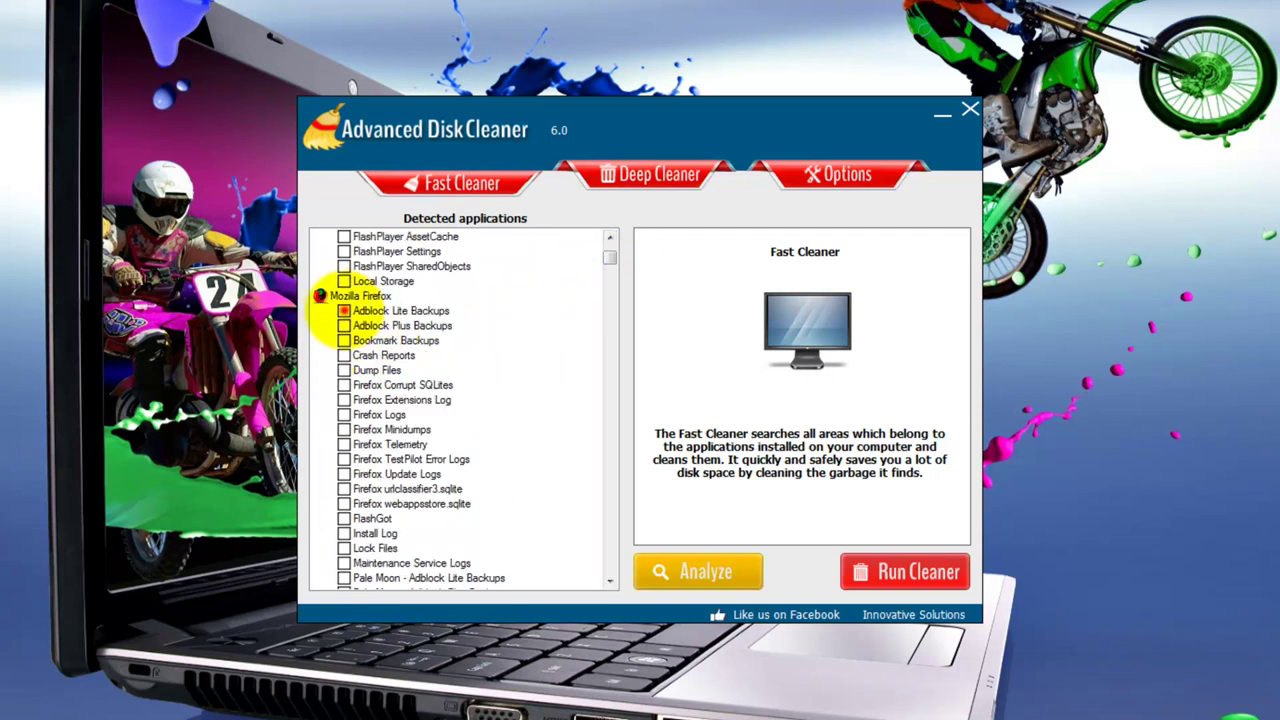
click(344, 326)
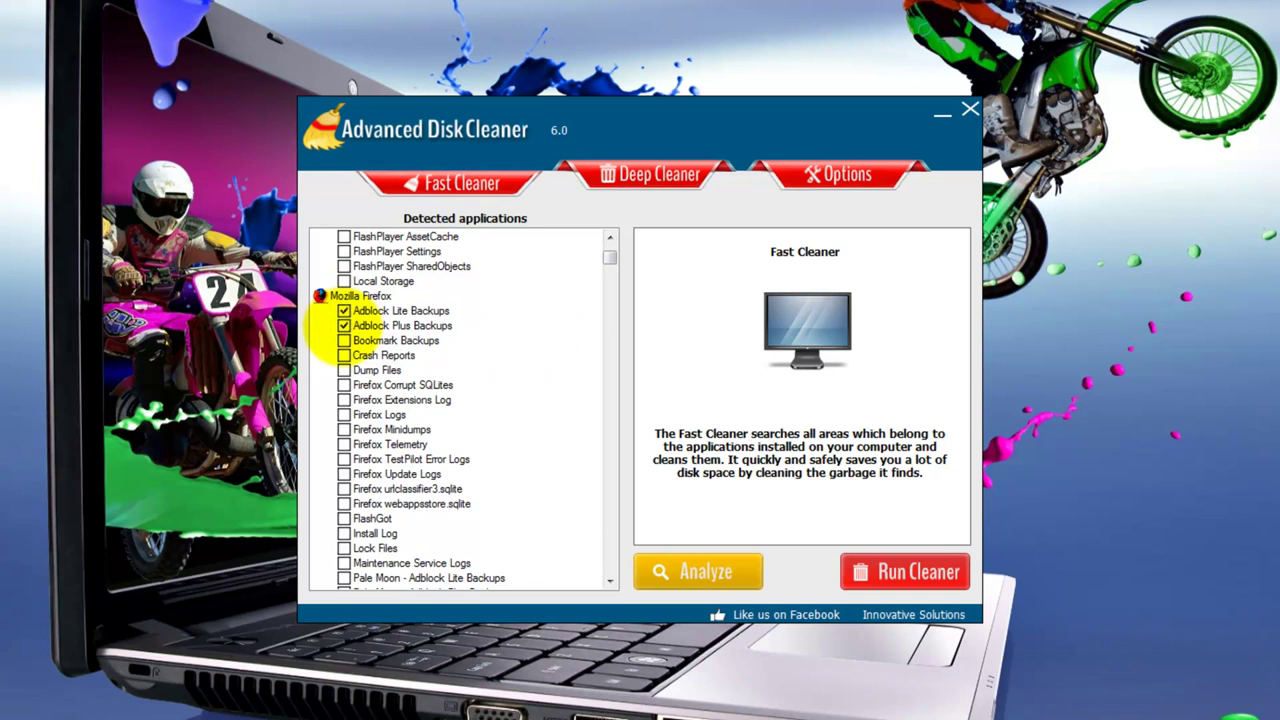
click(343, 355)
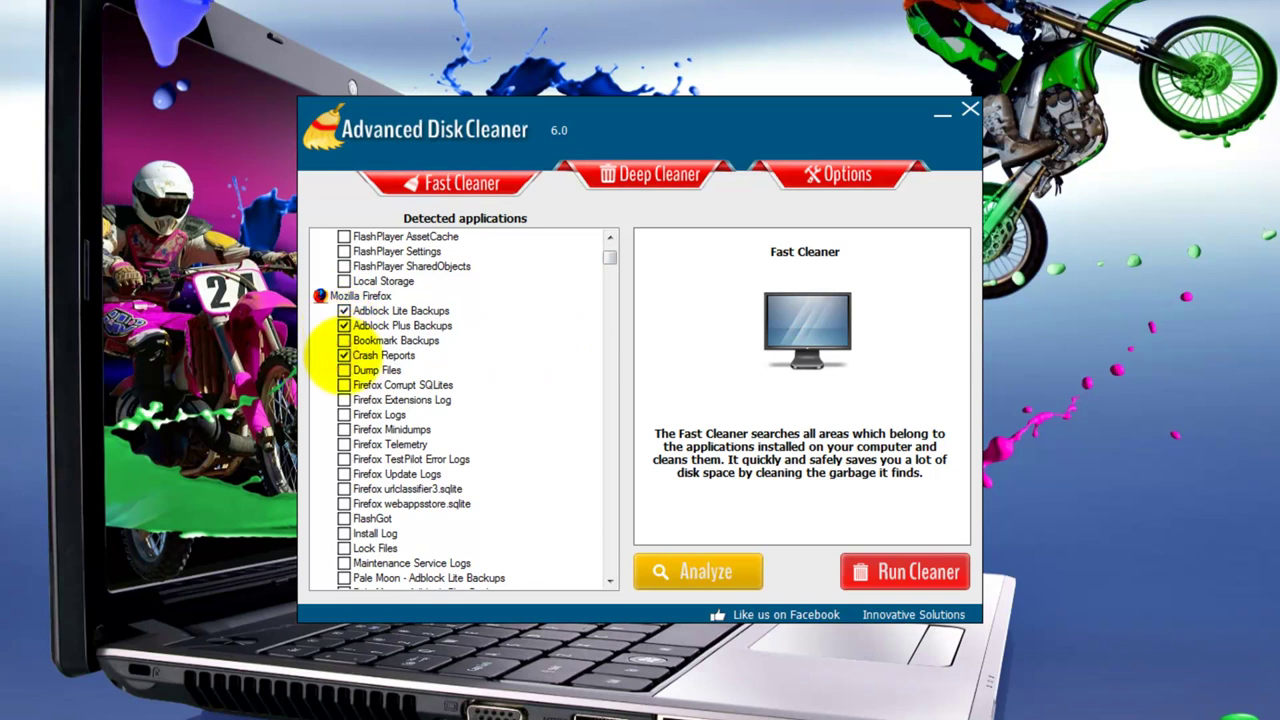
click(344, 414)
click(344, 399)
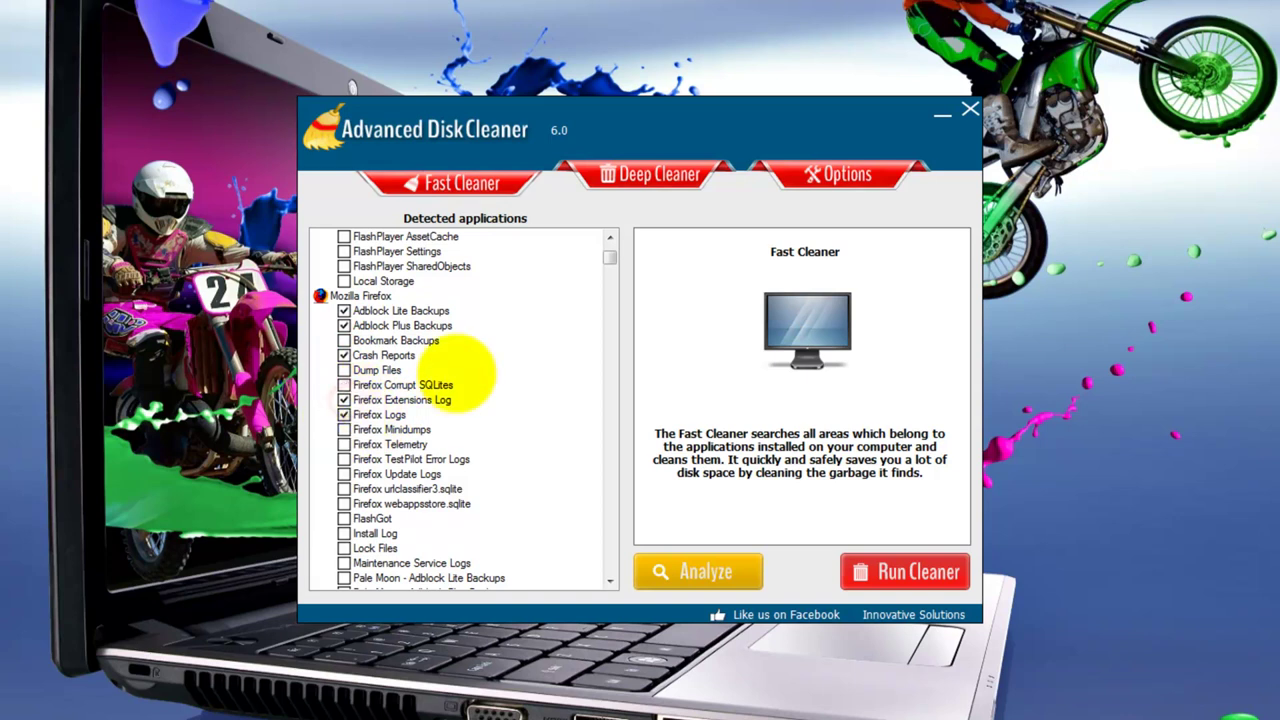
Select Mozilla - Internet Cache and Mozilla - Download History for cleaning as well.
drag(608, 257, 609, 264)
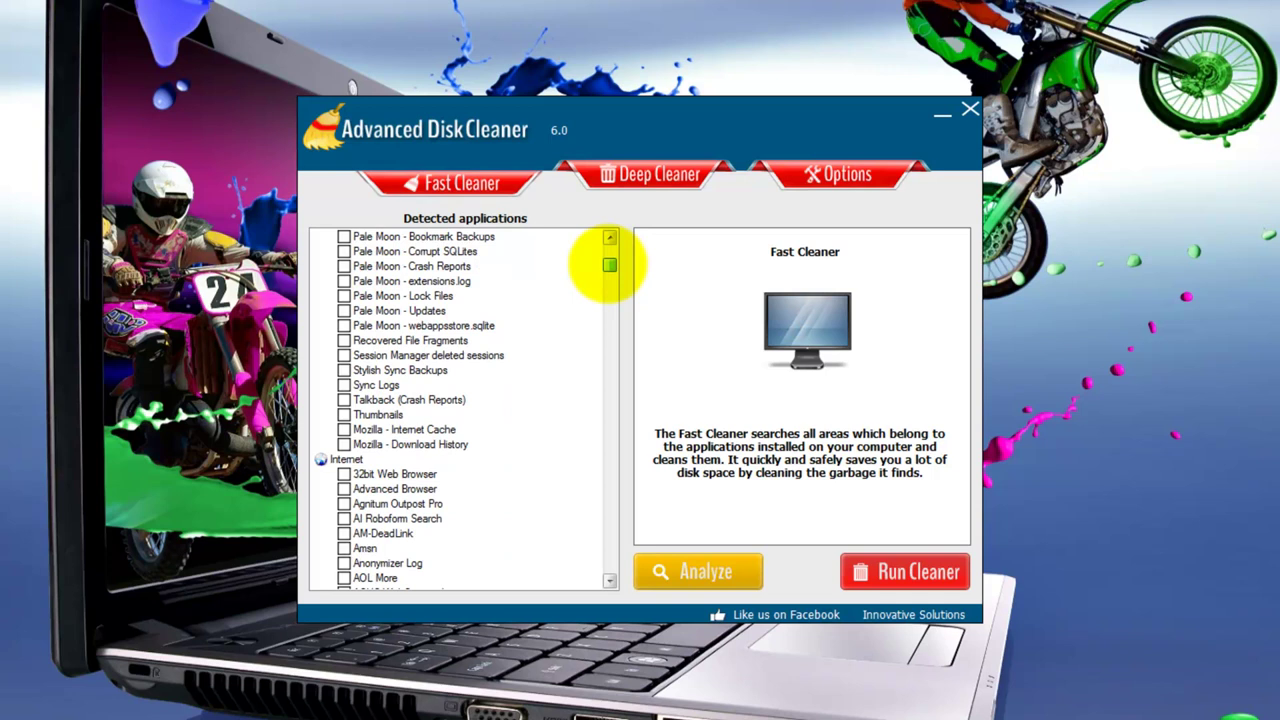
drag(609, 264, 609, 267)
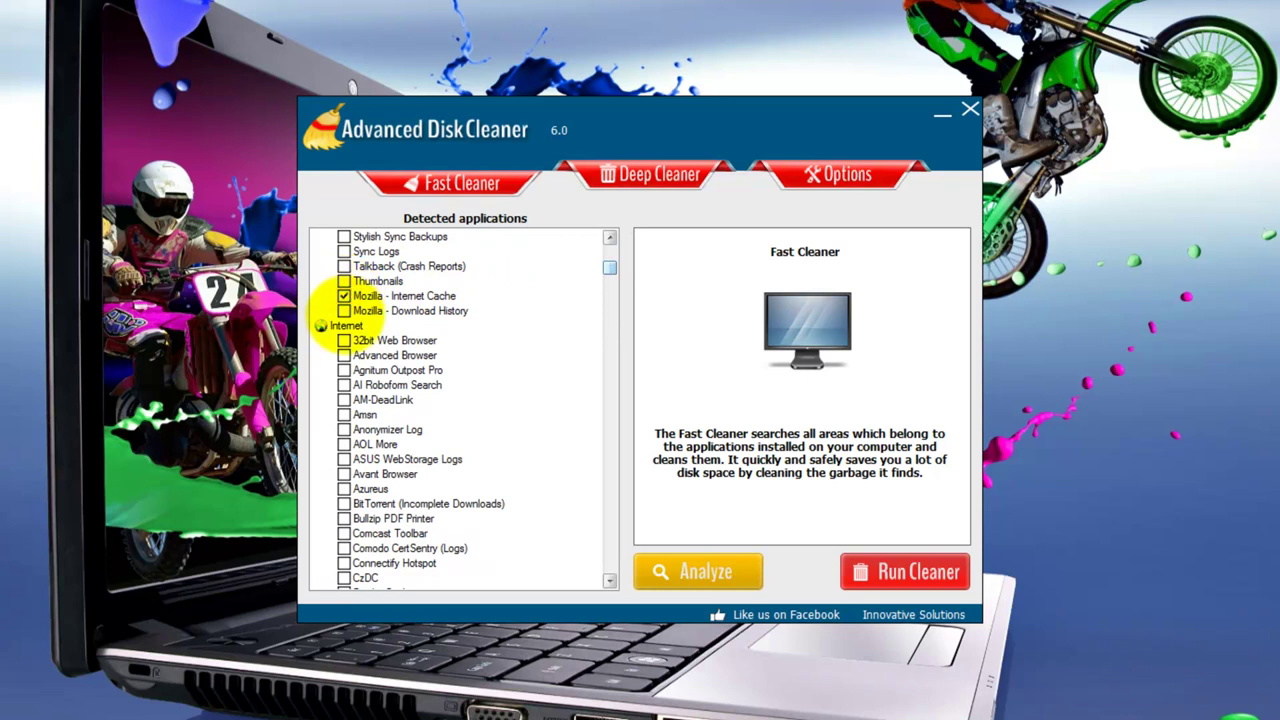
click(344, 311)
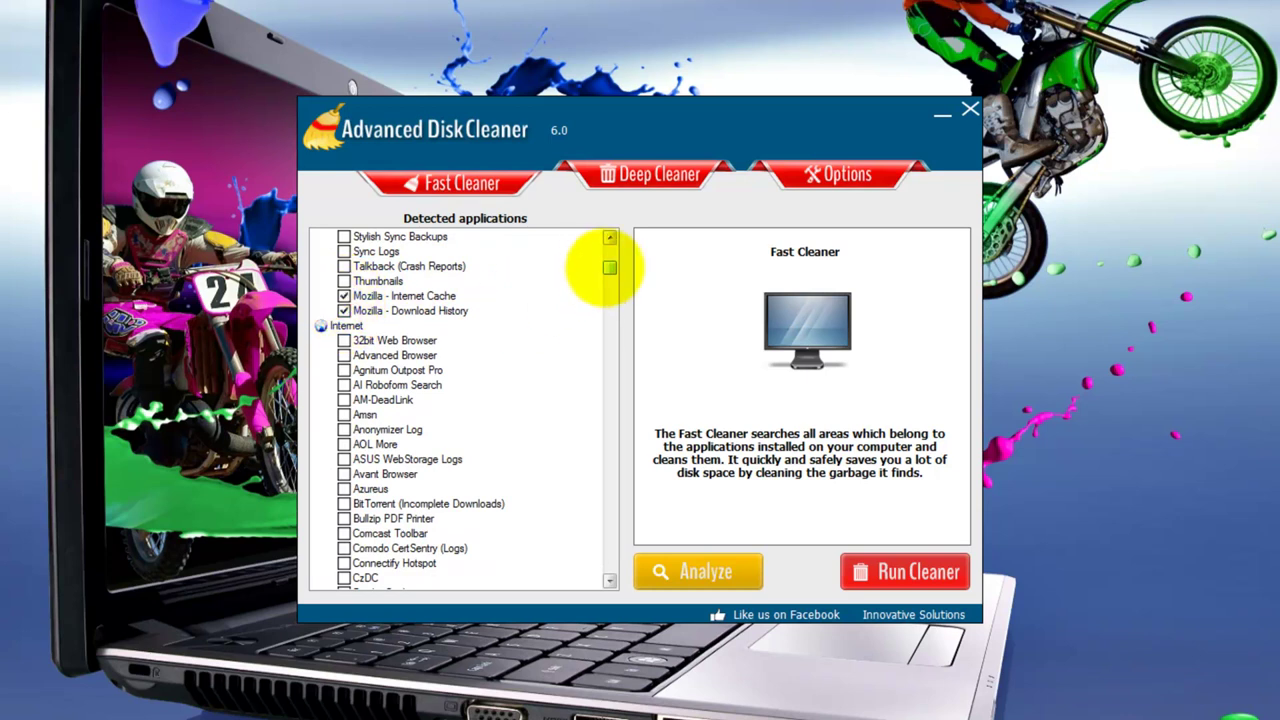
Look through the remaining detected applications and analyze the selected items for garbage files.
click(609, 267)
drag(609, 267, 609, 328)
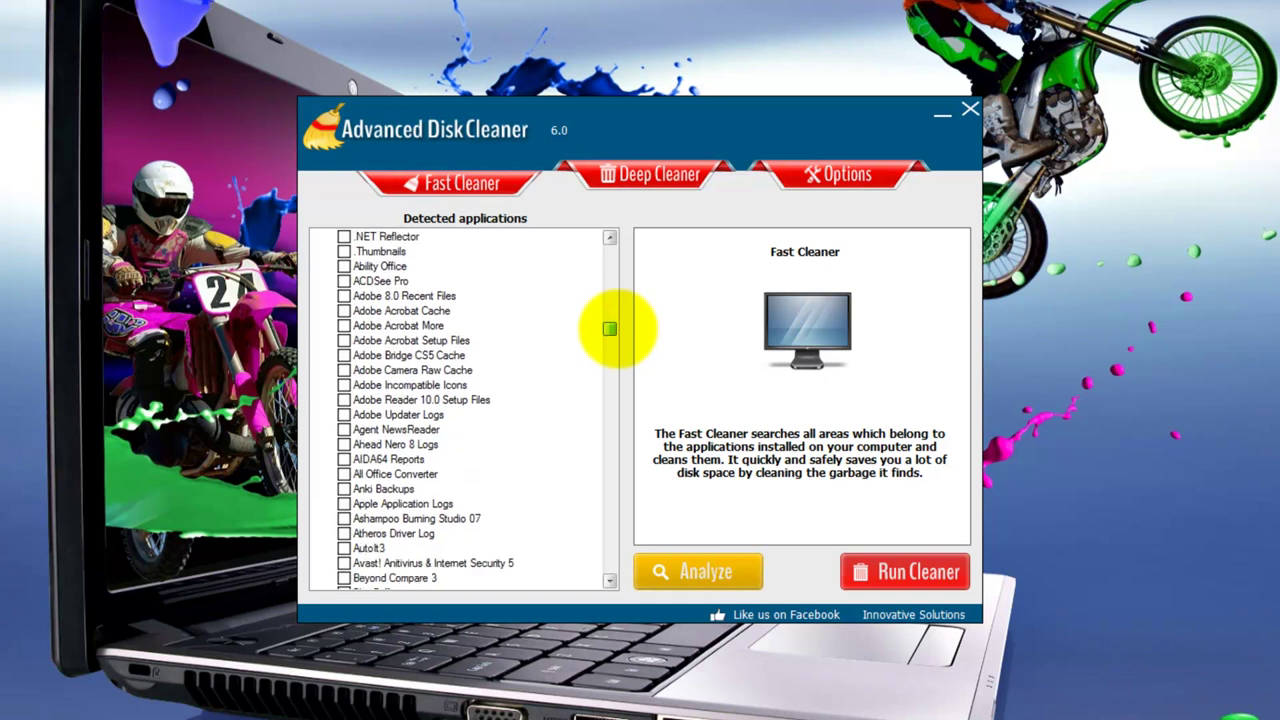
drag(609, 328, 609, 374)
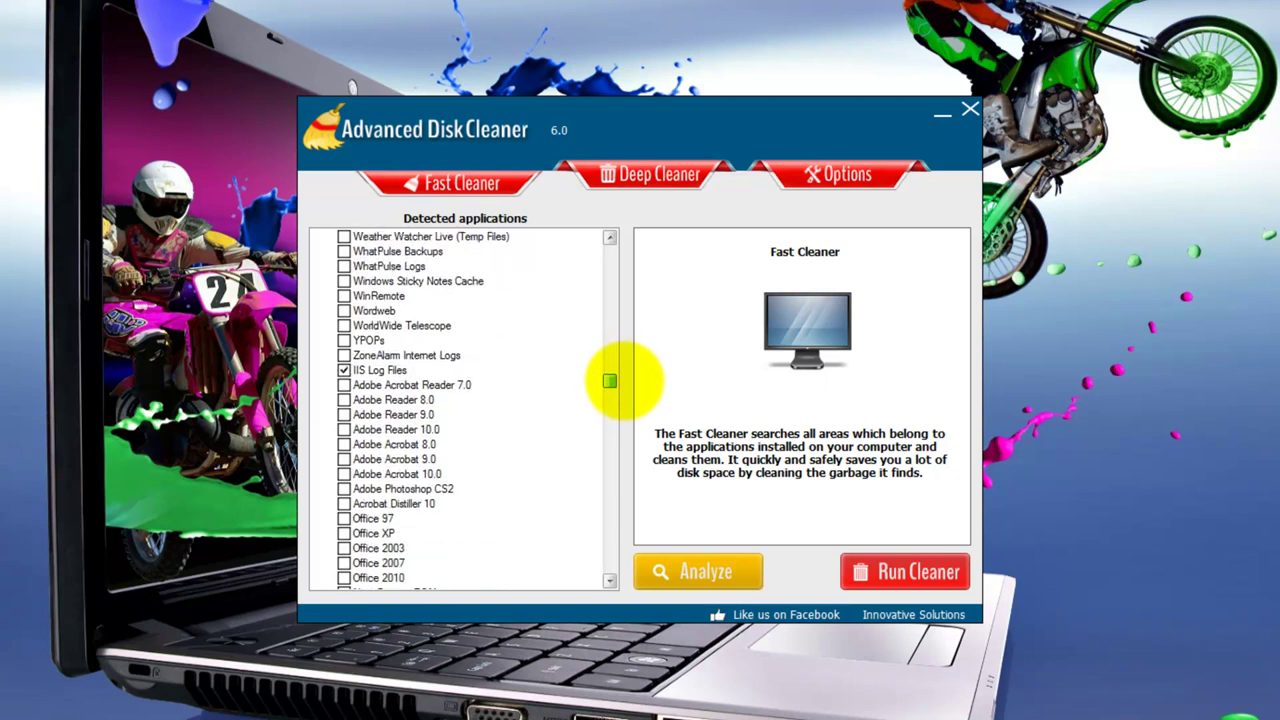
drag(609, 380, 609, 566)
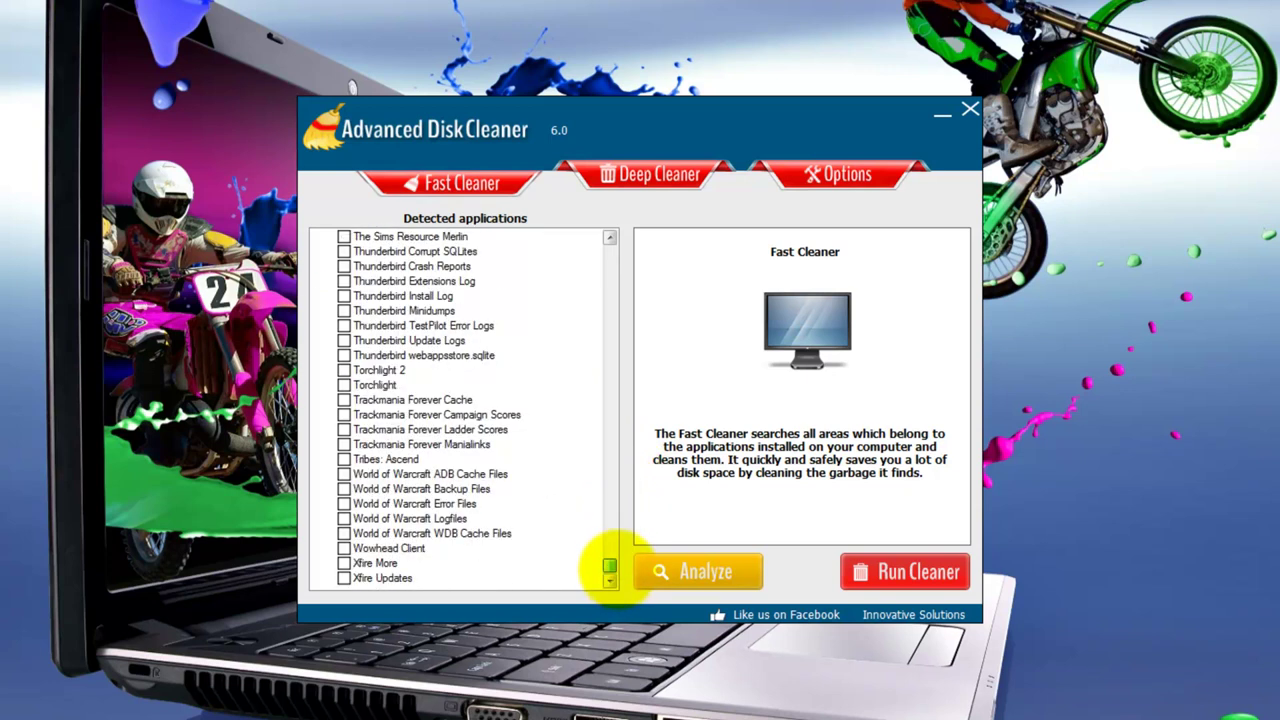
drag(609, 566, 607, 244)
click(697, 570)
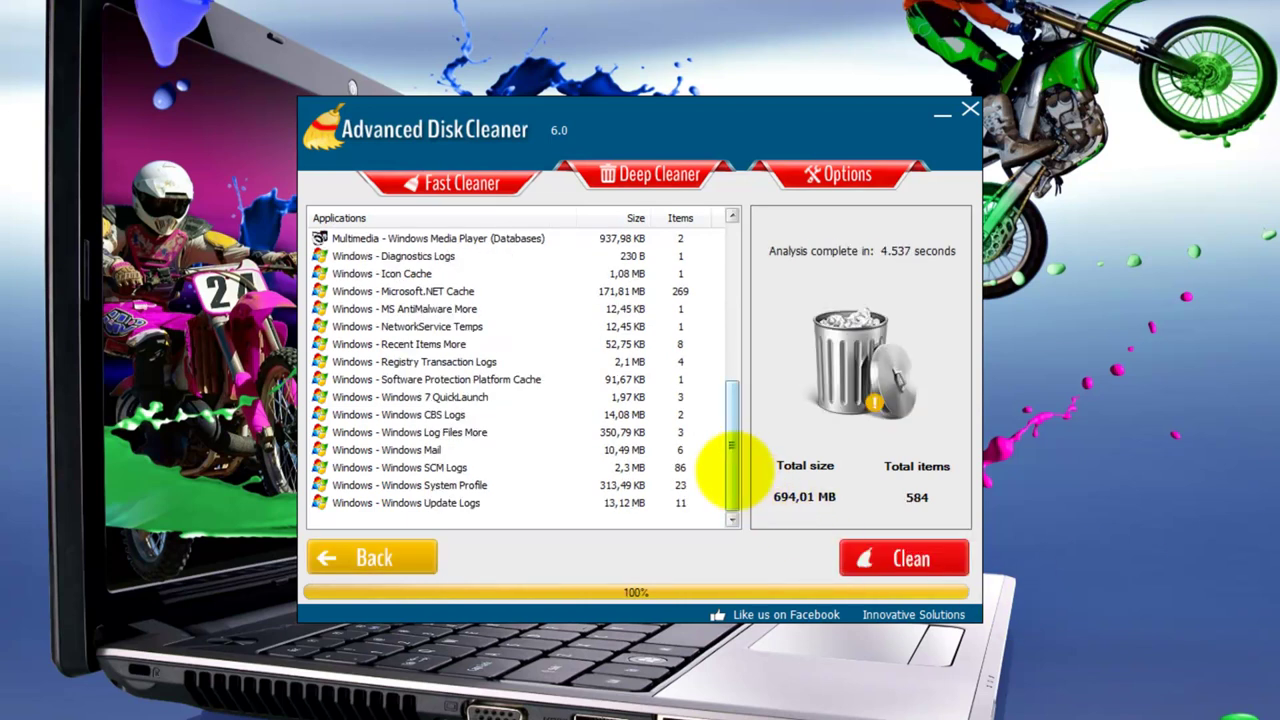
Review the list of garbage files found by the analysis and clean them.
drag(731, 467, 727, 290)
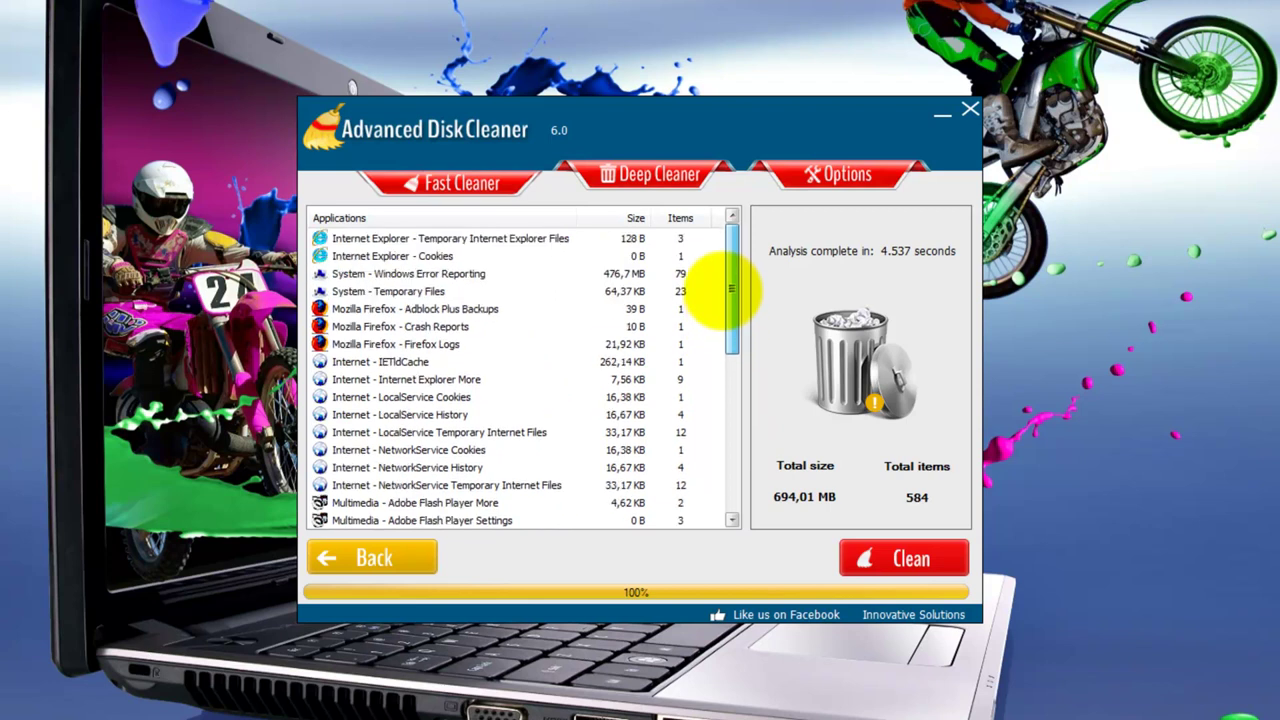
drag(729, 334, 735, 292)
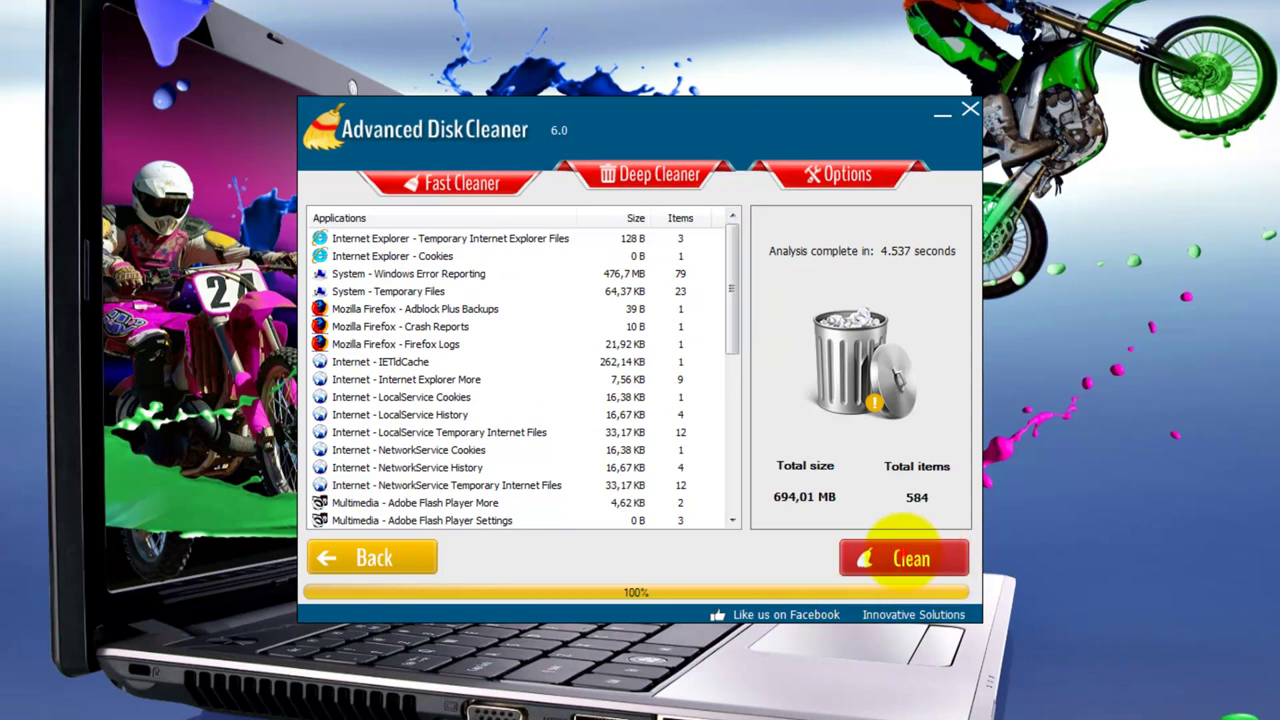
click(903, 556)
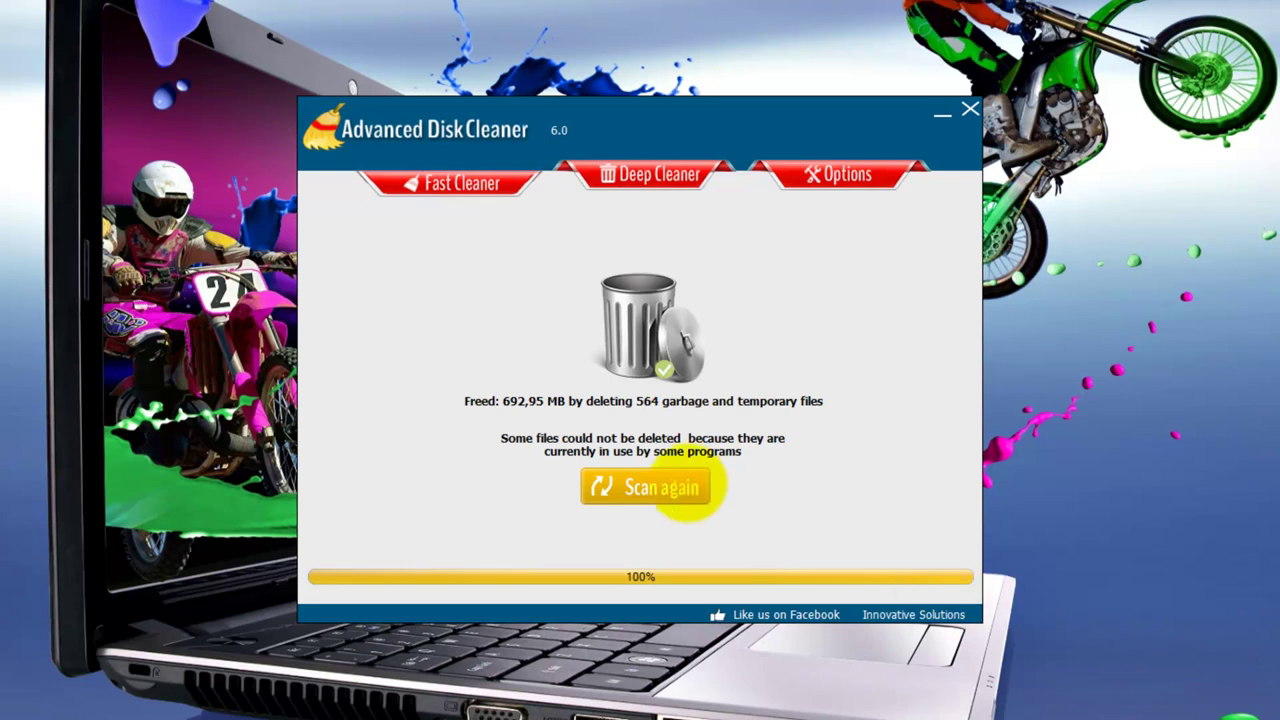
Return to the Fast Cleaner selection and analyze the same items again for leftover files.
click(630, 487)
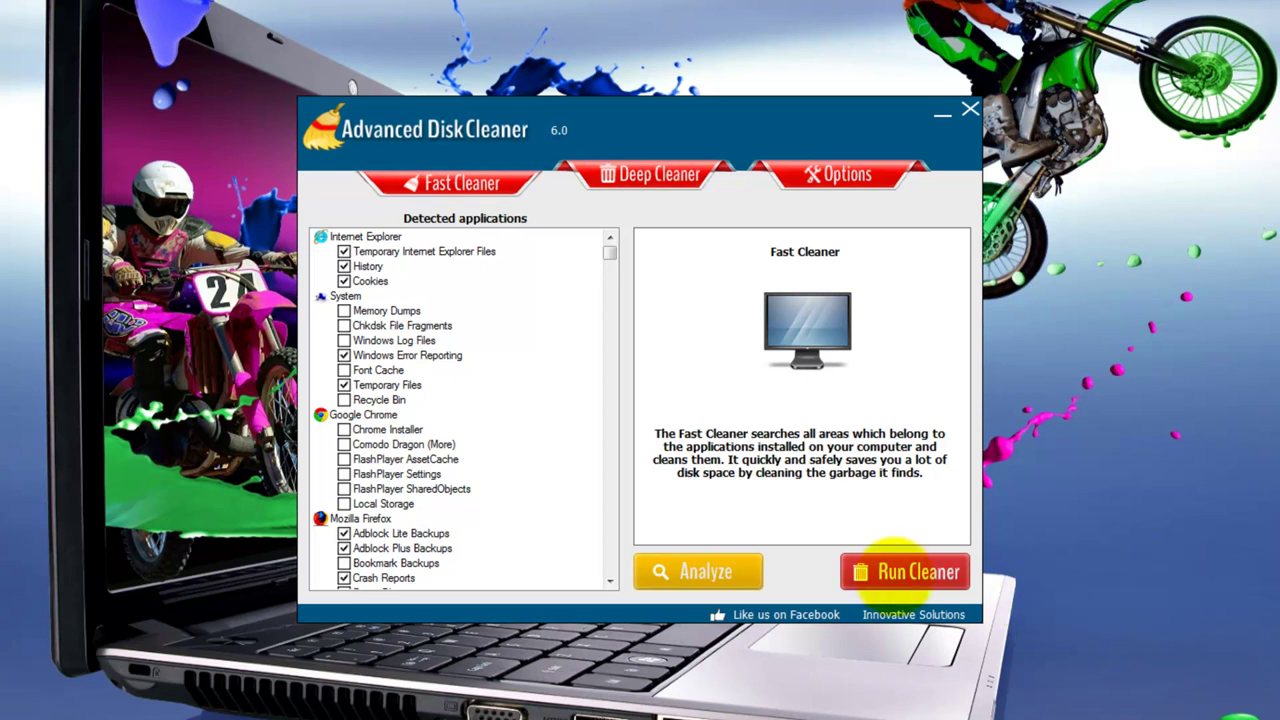
click(678, 567)
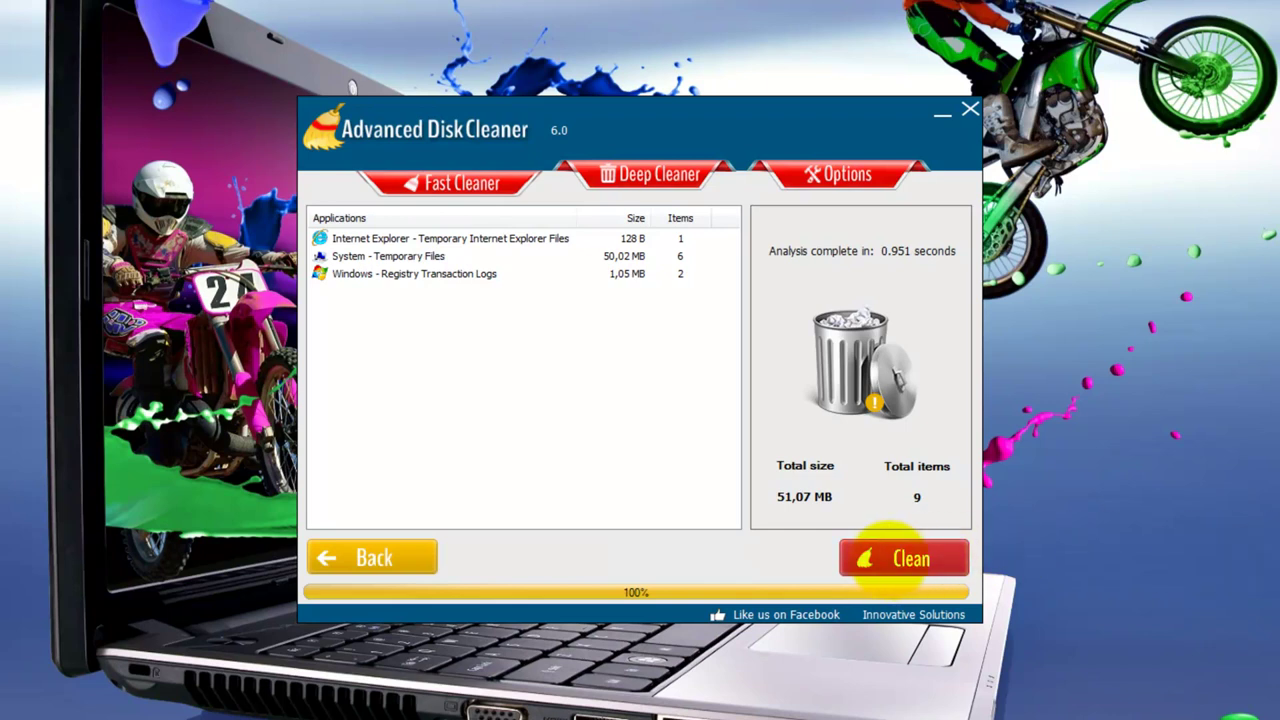
Clean the leftover files listed by Fast Cleaner and scan drive C: with Deep Cleaner.
click(876, 550)
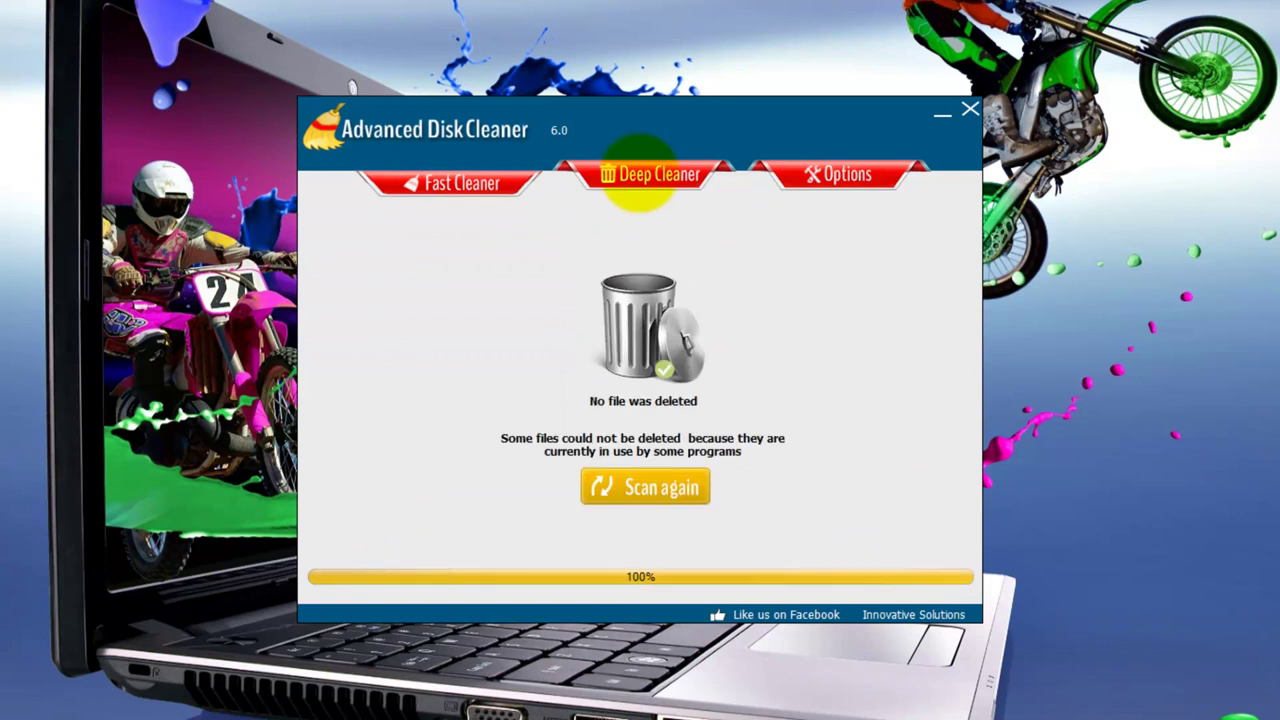
click(640, 174)
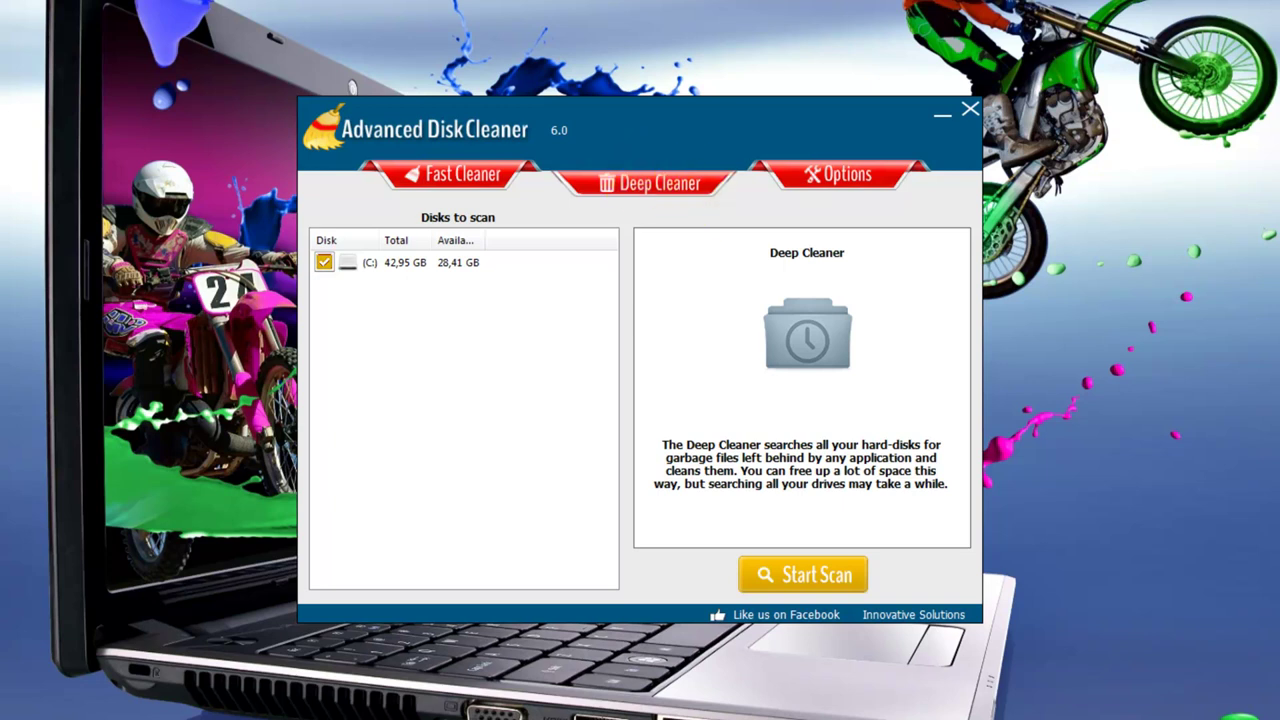
click(808, 568)
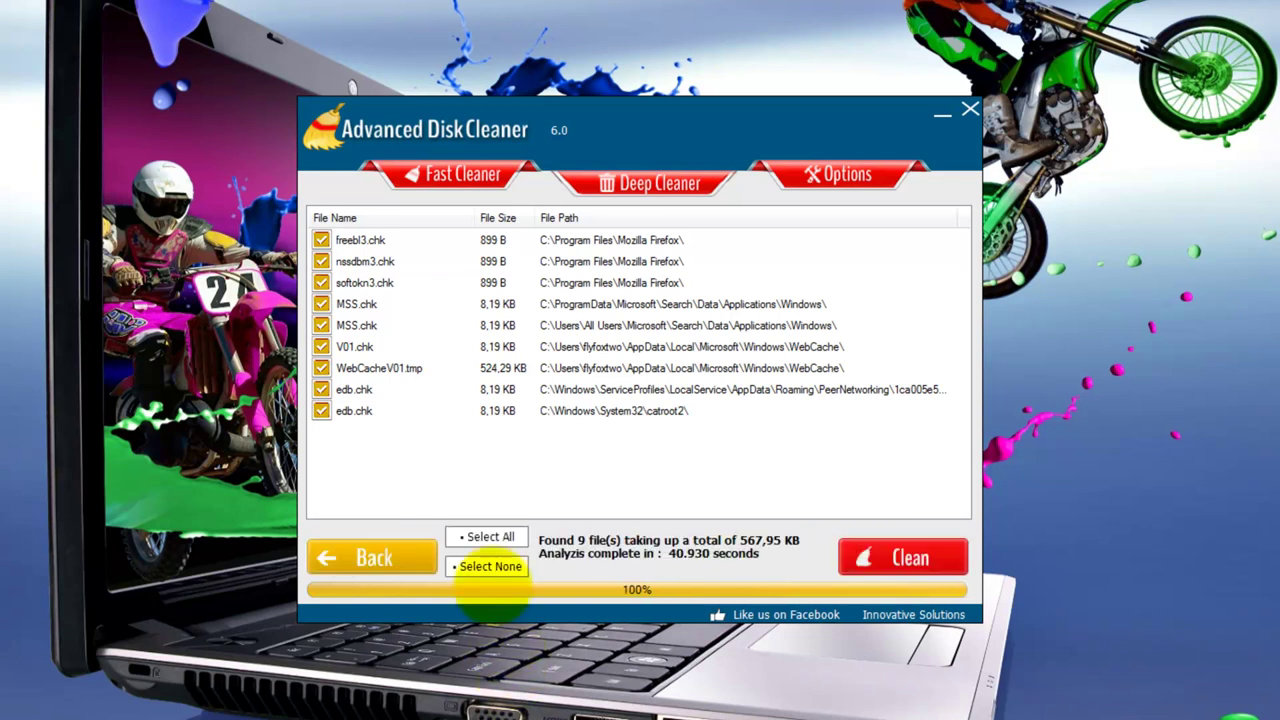
Deselect and reselect all the garbage files found by the deep scan and clean them.
click(487, 566)
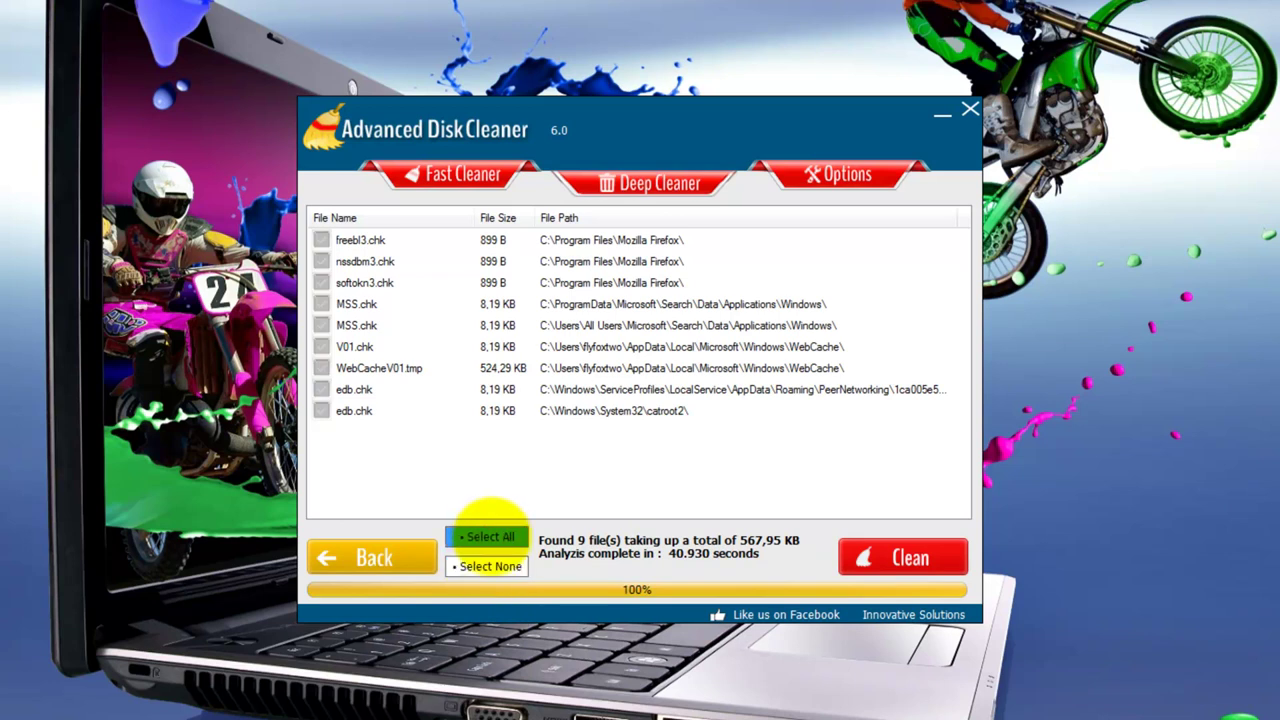
click(490, 536)
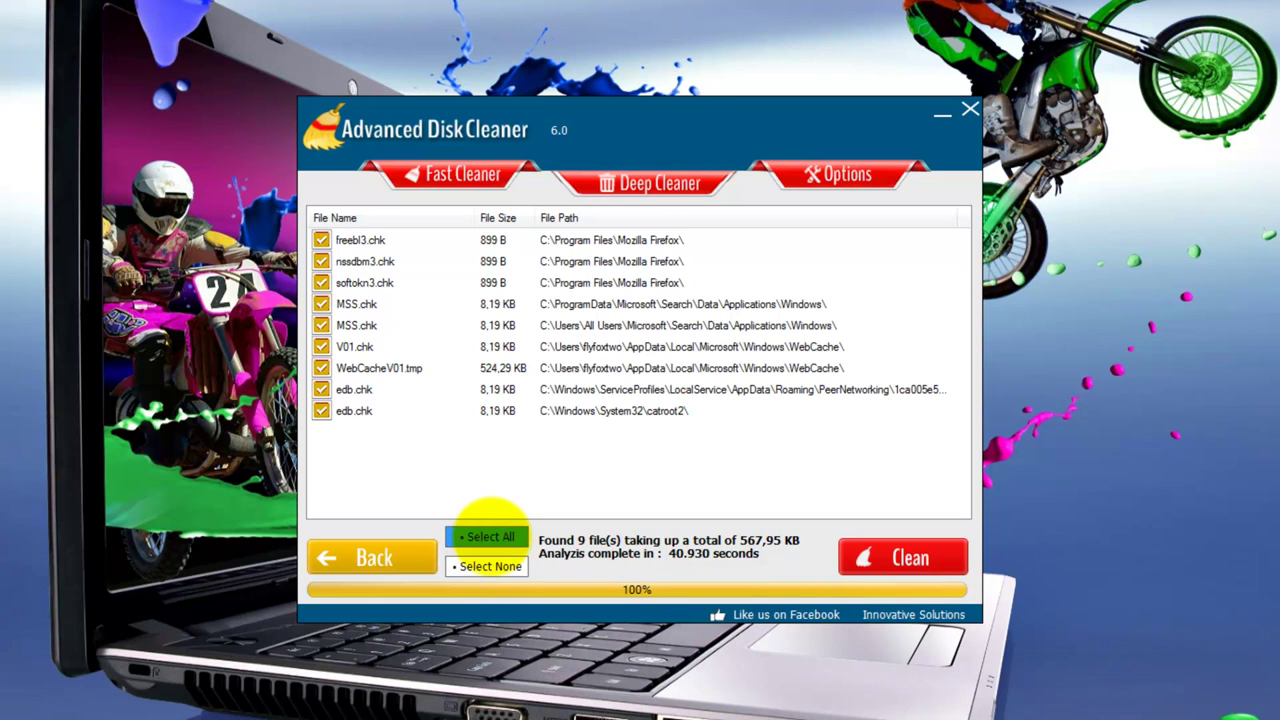
click(910, 557)
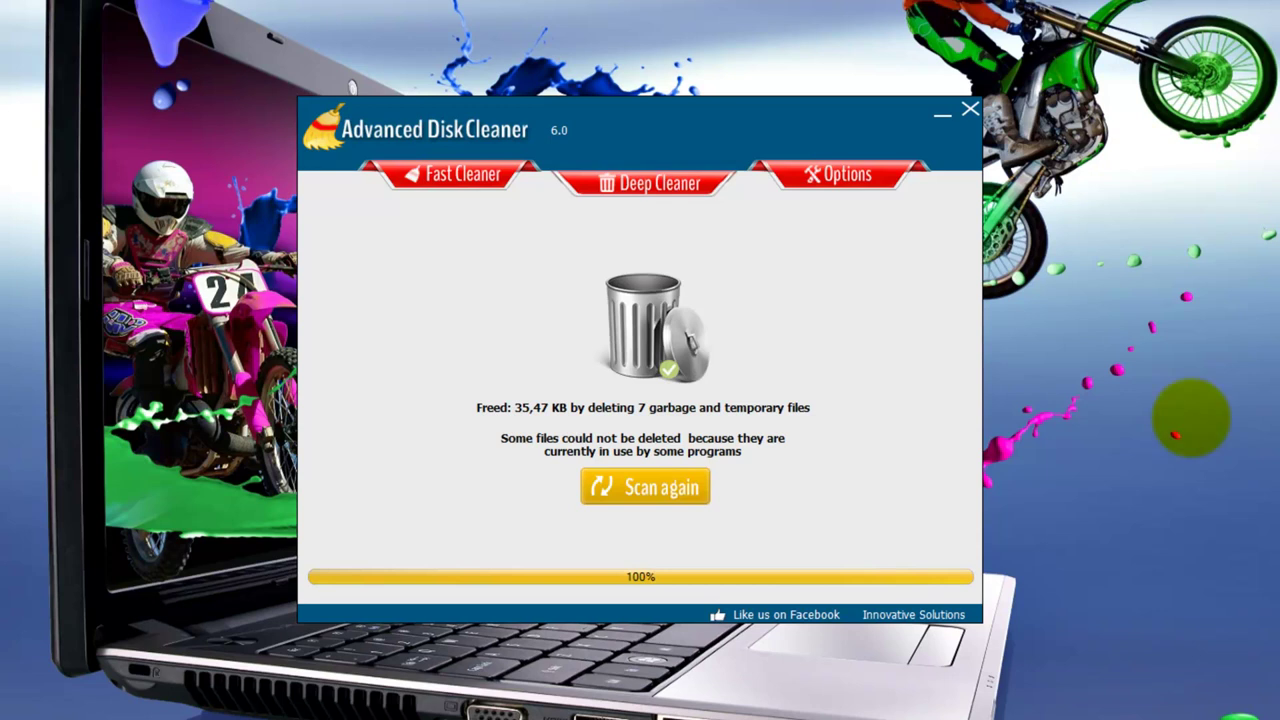
Repeat the Deep Cleaner scan of drive C: and clean the remaining garbage it lists.
click(641, 488)
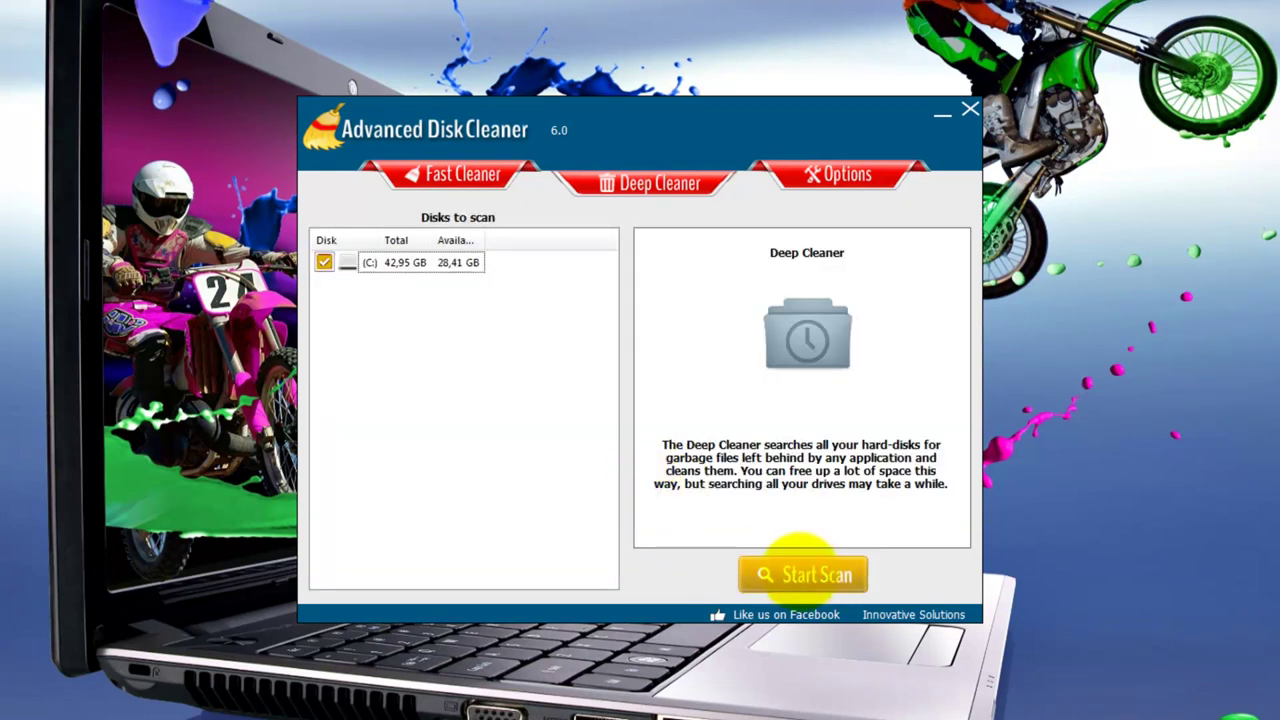
click(800, 574)
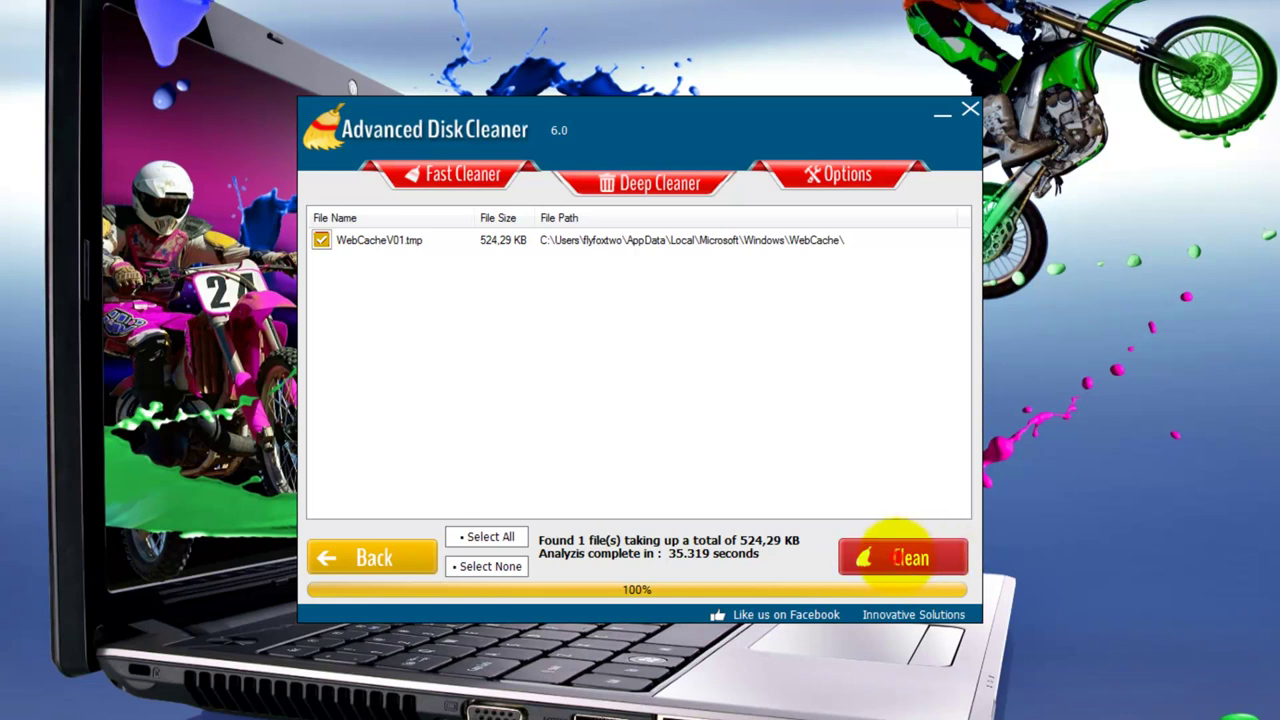
click(900, 557)
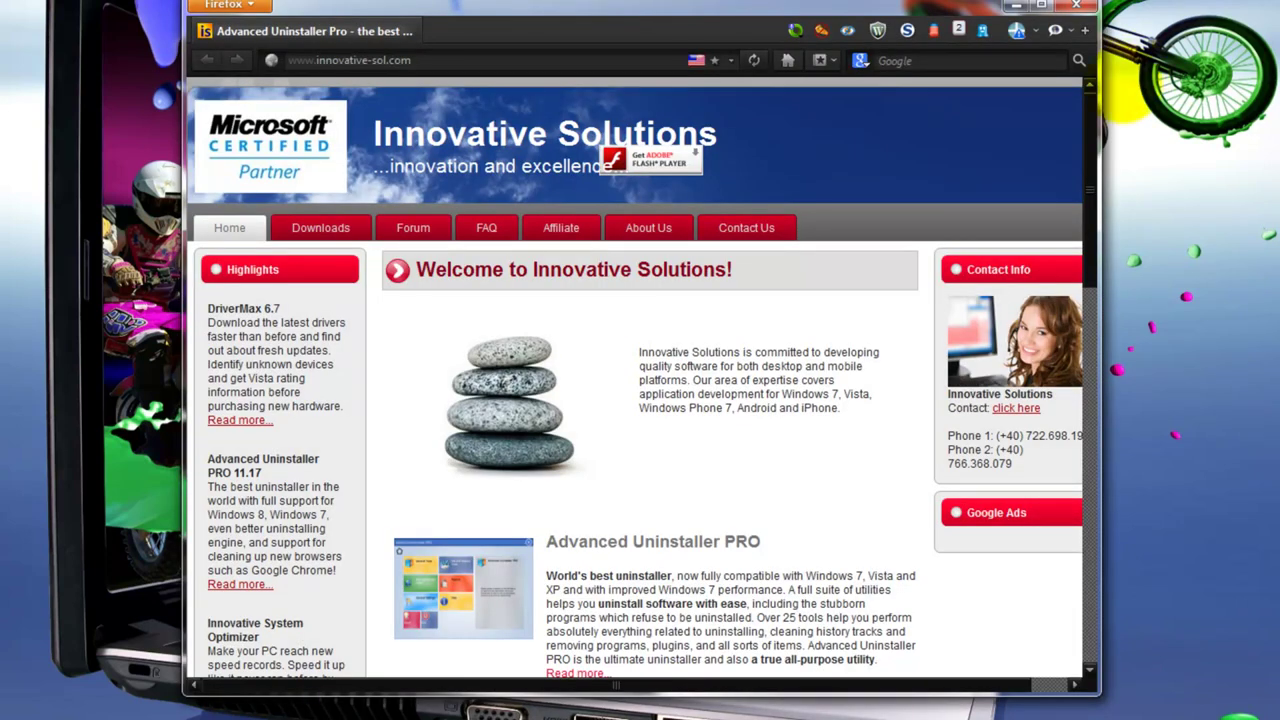
Look through the Innovative Solutions home page down to its footer and back, and close the browser window.
scroll(1097, 124, down, 3)
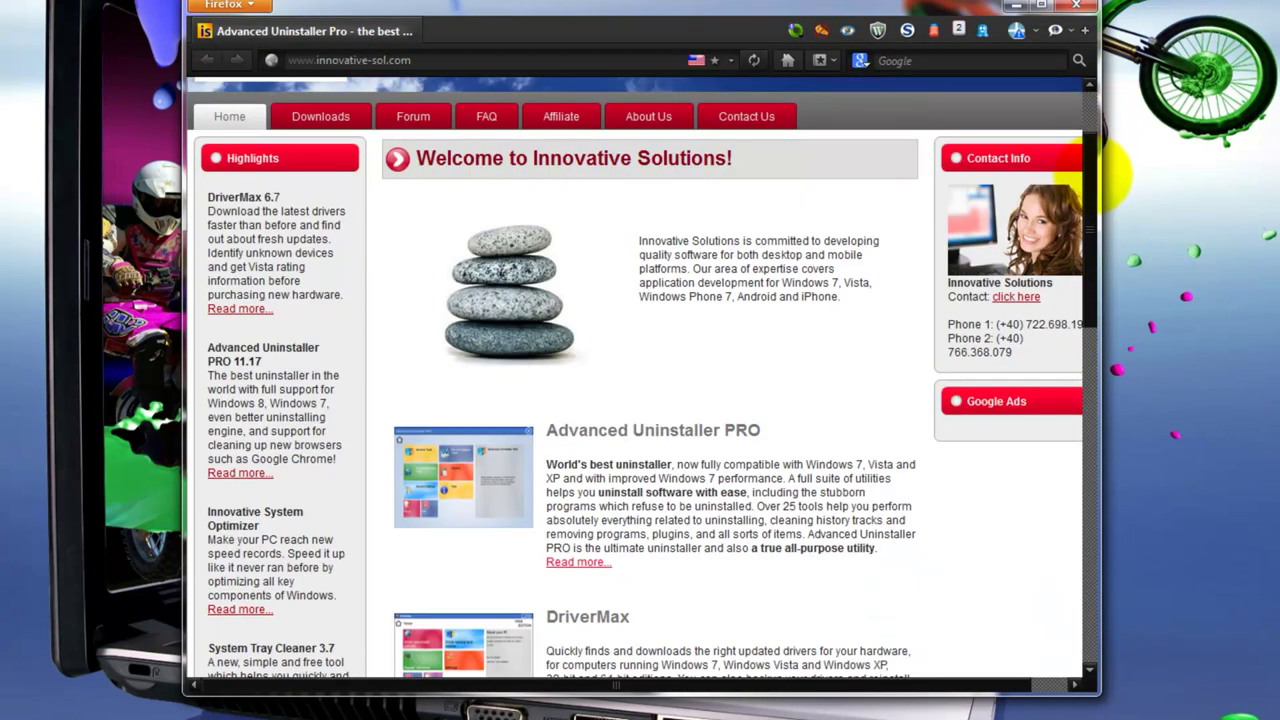
scroll(1105, 200, down, 4)
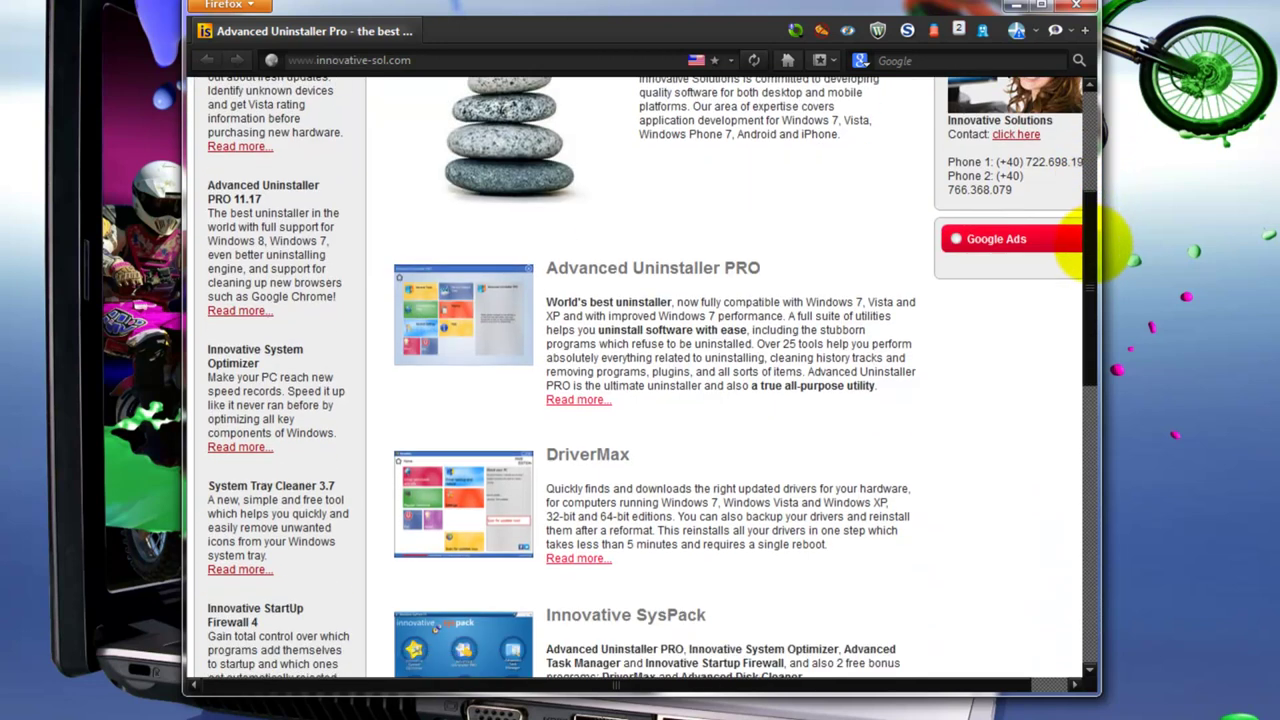
drag(1090, 262, 1094, 566)
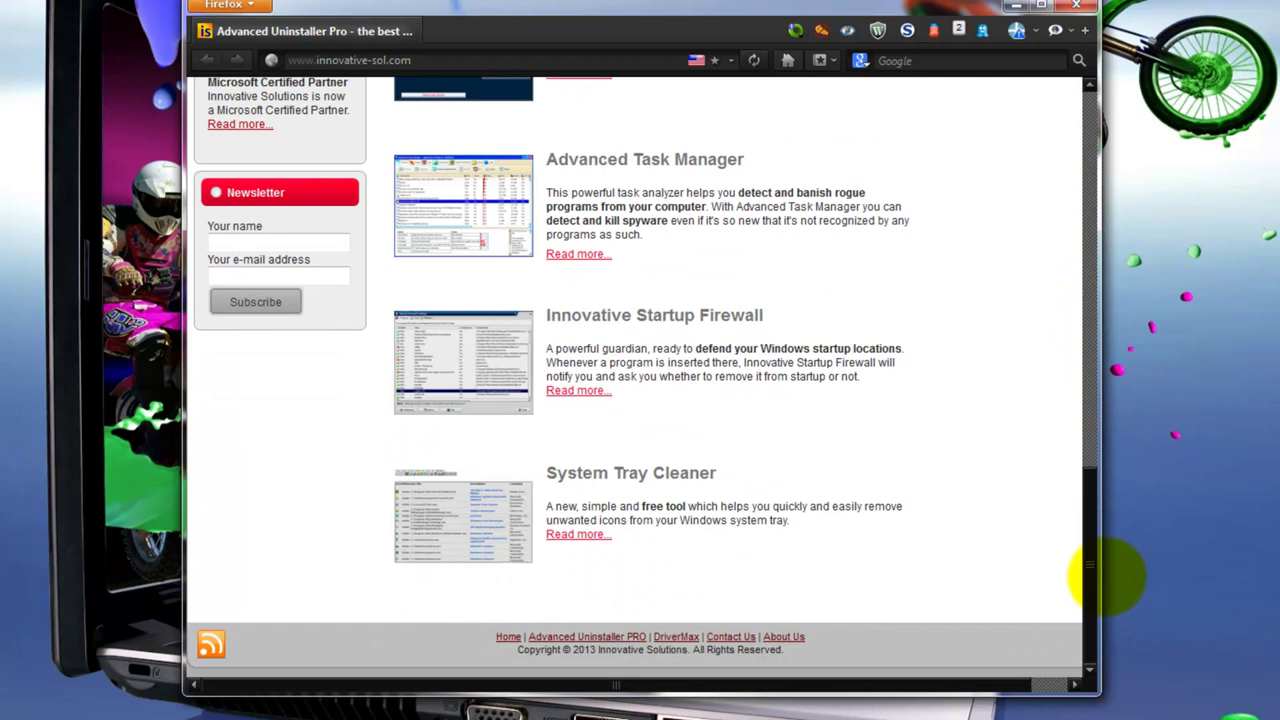
drag(1100, 490, 1205, 60)
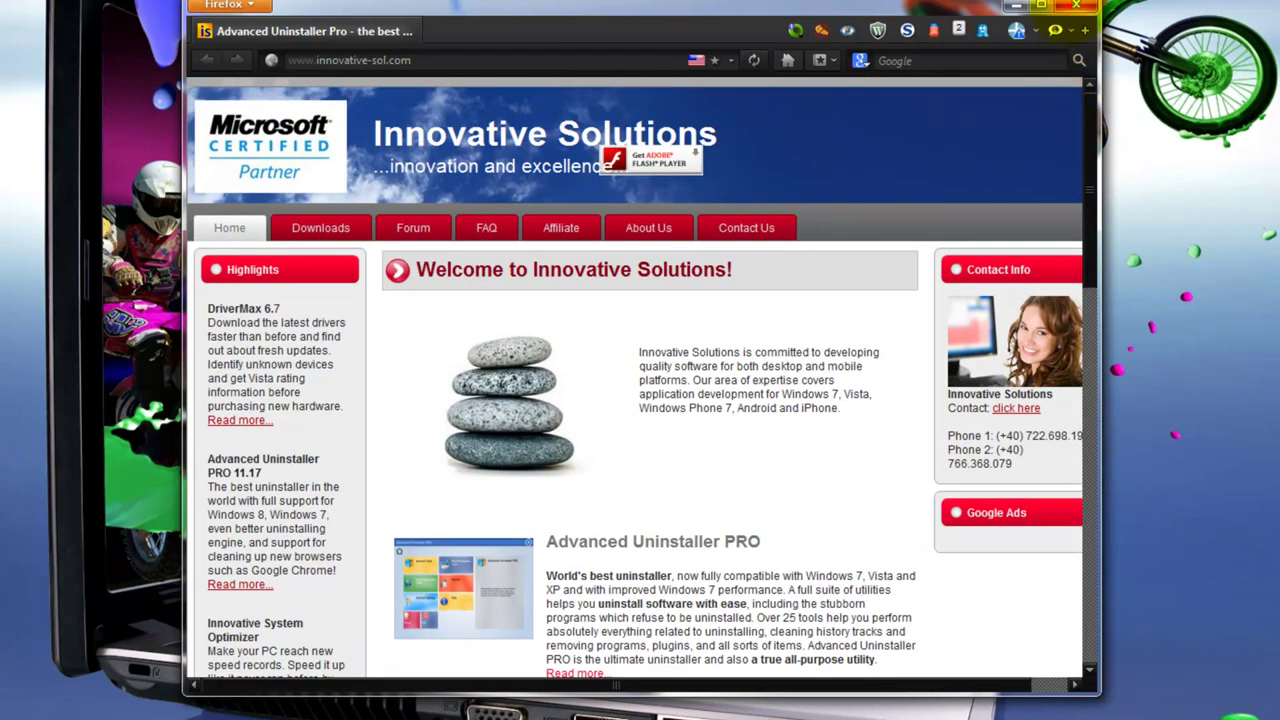
click(1076, 5)
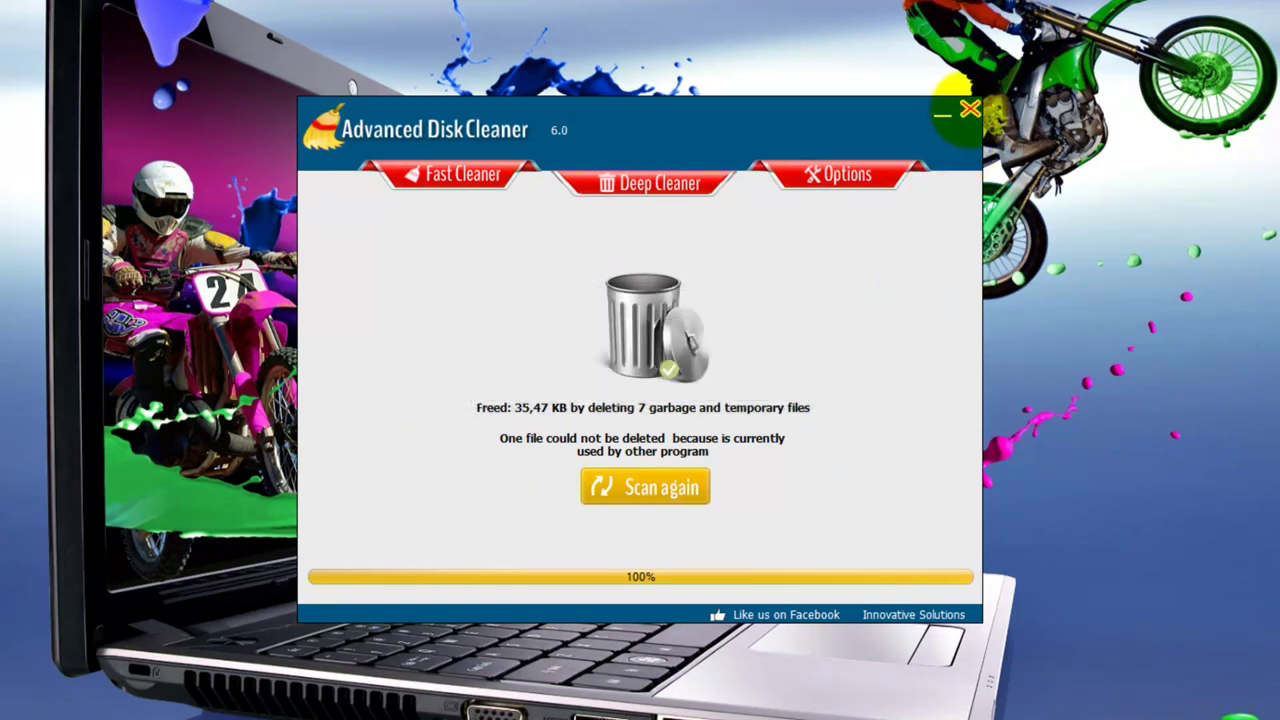